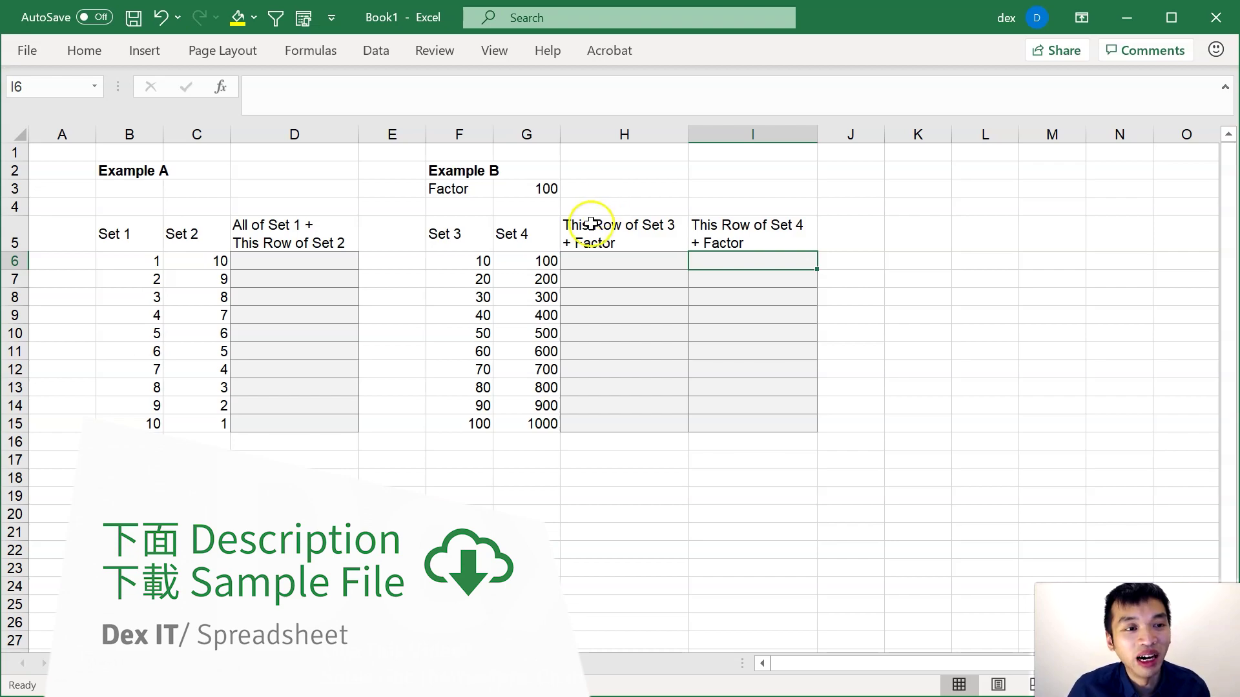
Step: Enter =SUM(B6:B15,C6) in D6 to total Set 1 plus row 6's Set 2, giving 65
click(313, 259)
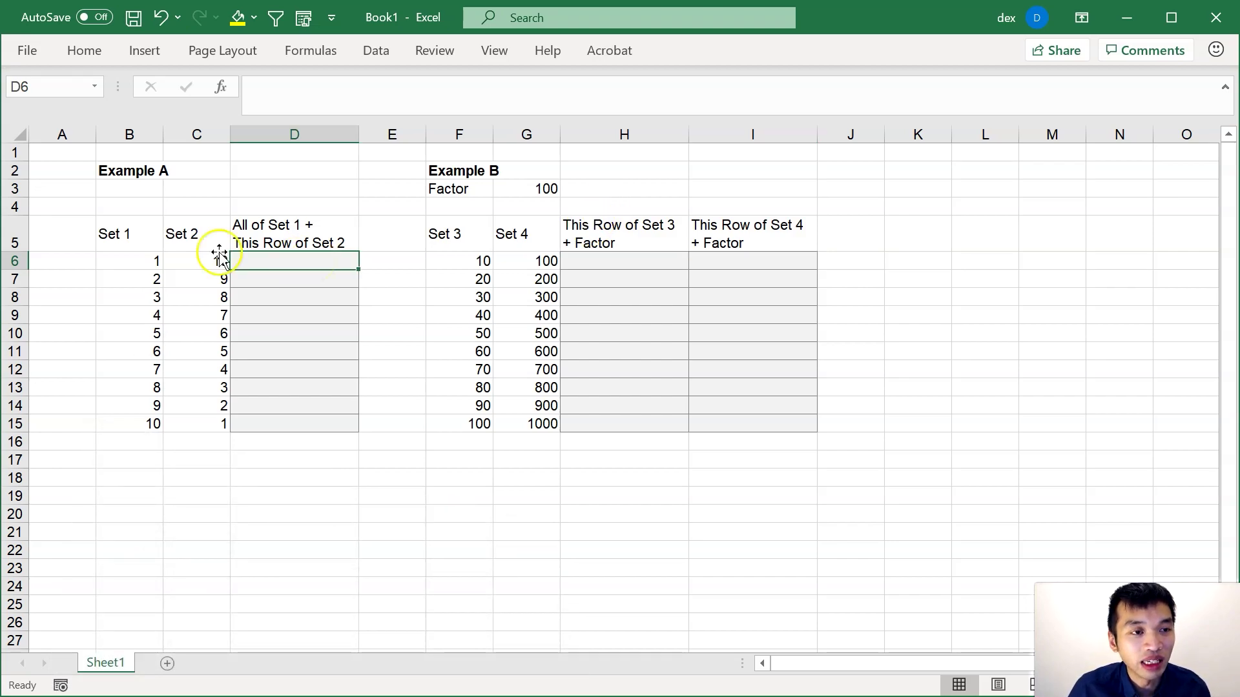
click(144, 233)
click(207, 225)
click(322, 257)
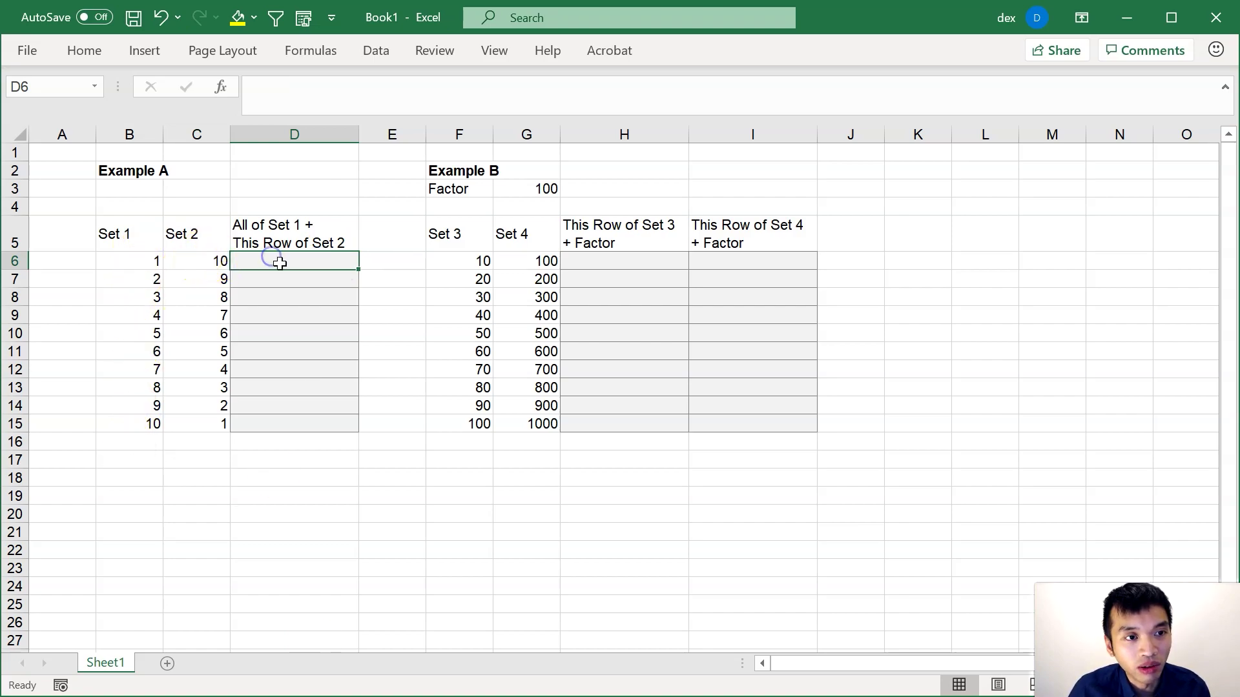
text(=su)
key(Tab)
drag(130, 264, 149, 421)
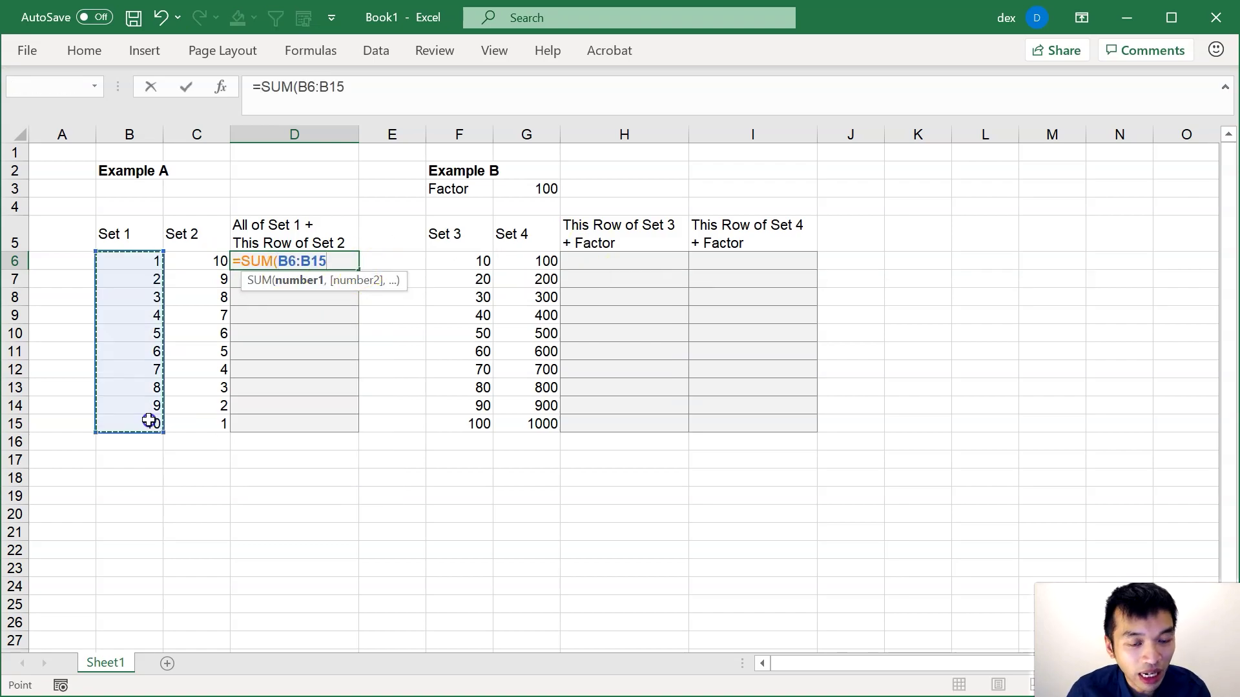
text(,)
click(194, 266)
key(Return)
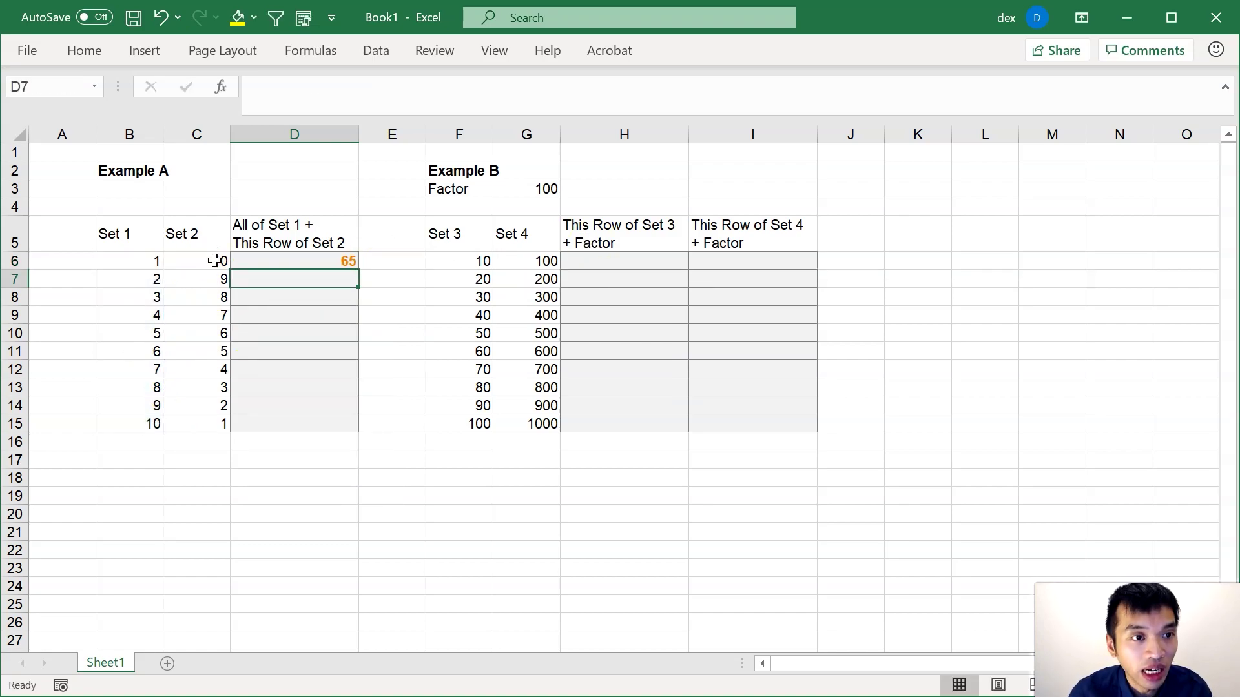
click(244, 265)
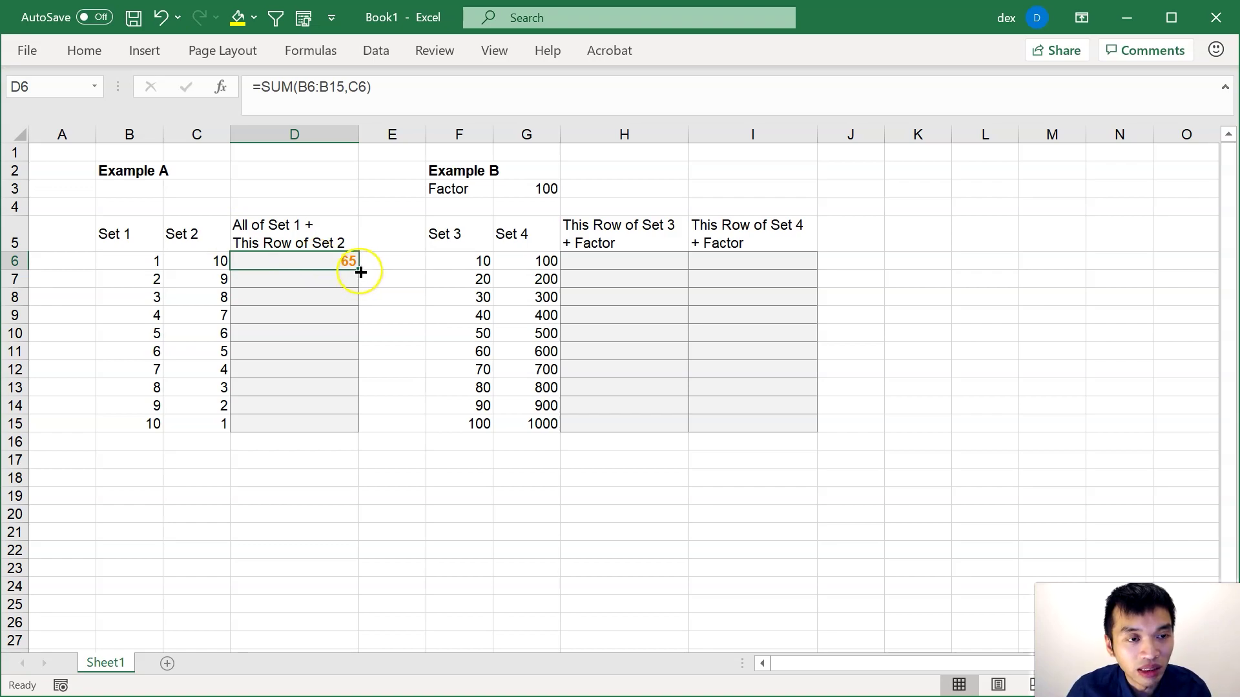
Step: Fill D6's formula down through D15, giving totals from 65 down to 11
double_click(360, 271)
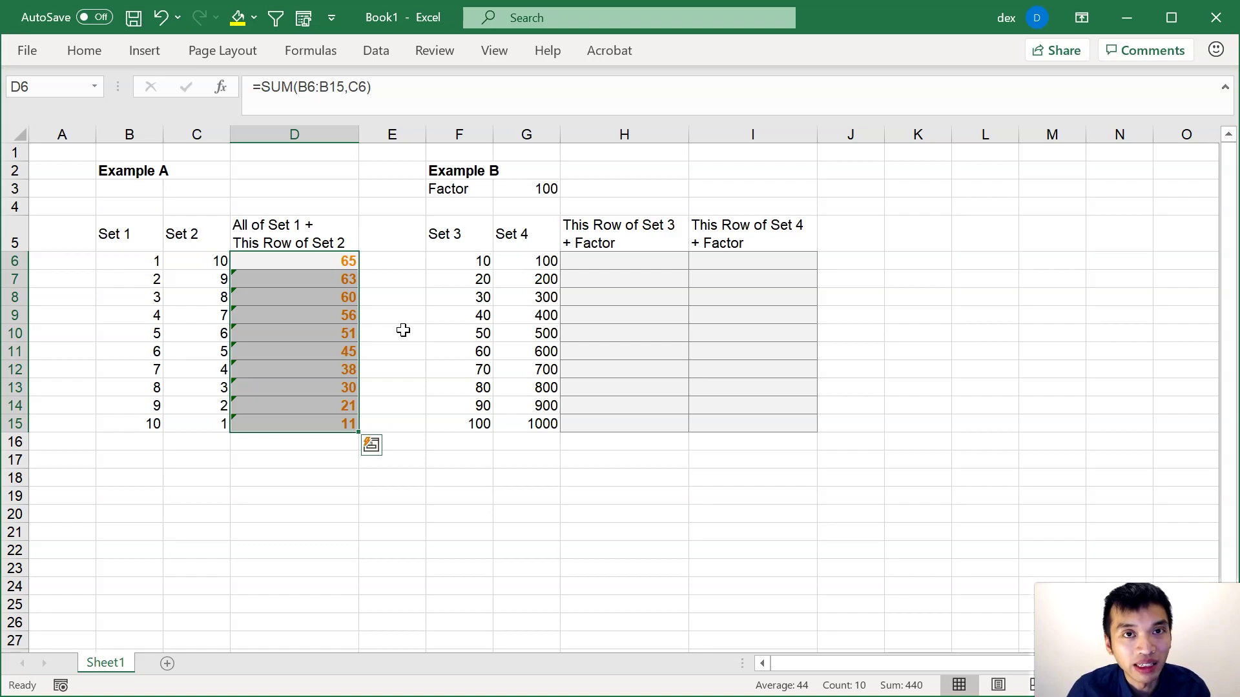
key(ctrl+z)
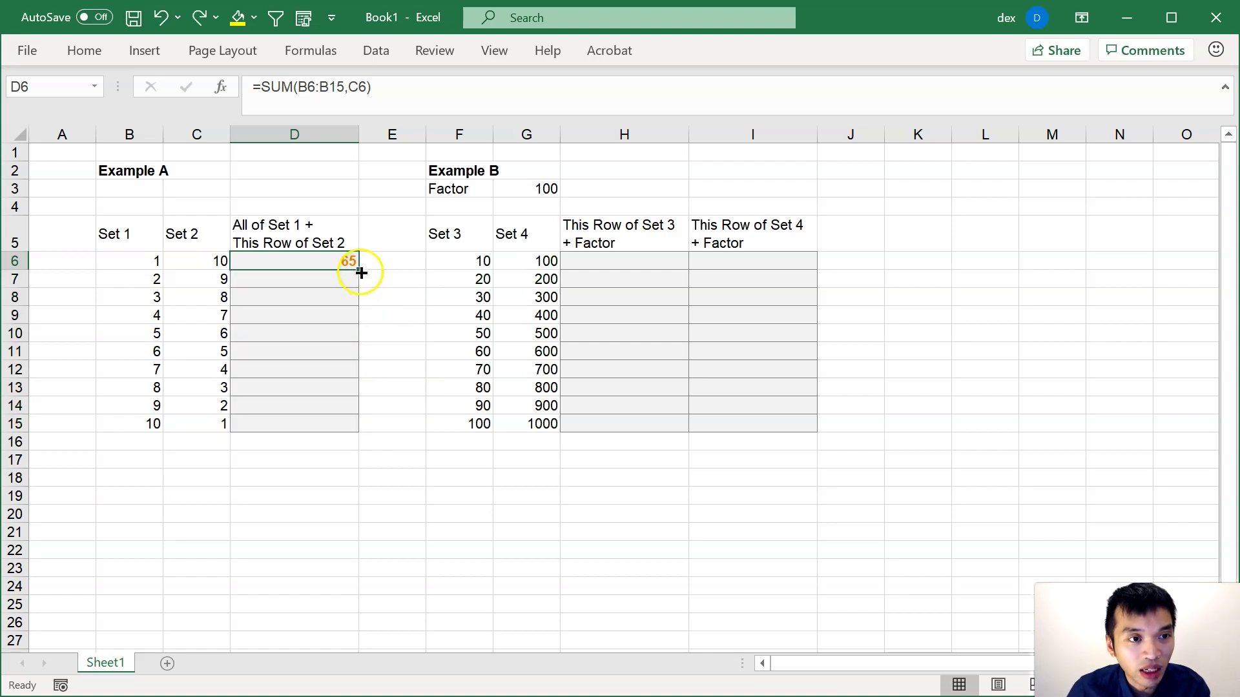
drag(361, 272, 361, 337)
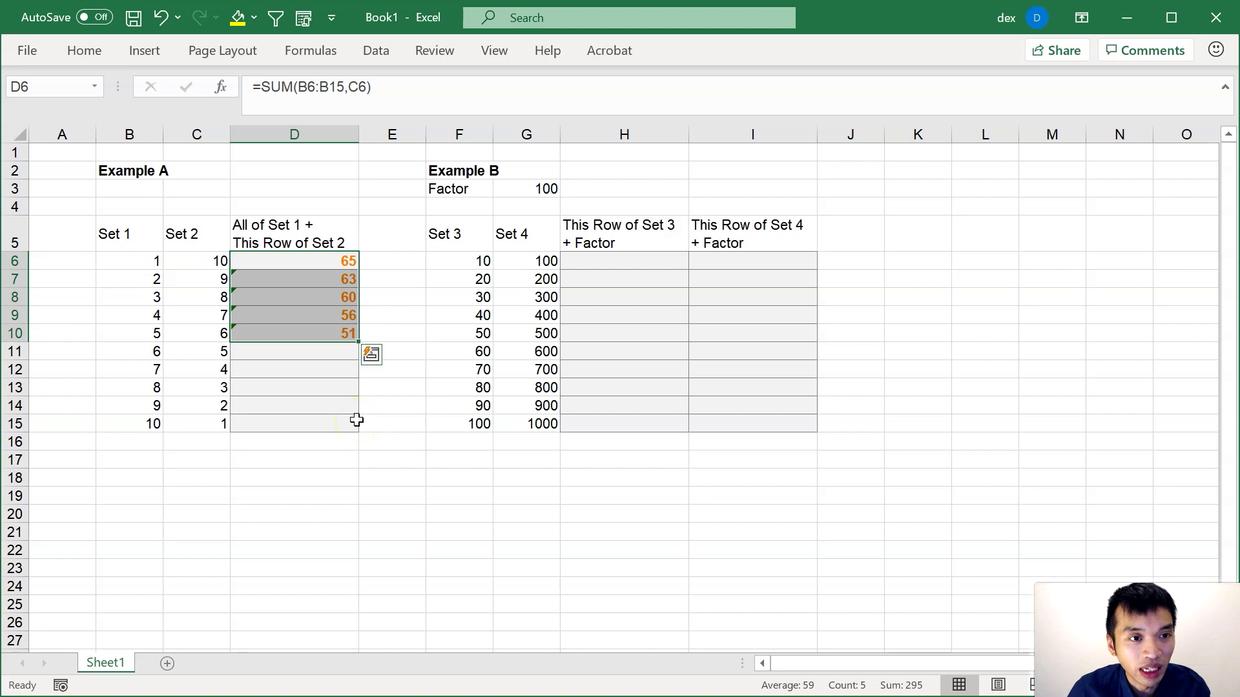
drag(356, 420, 357, 421)
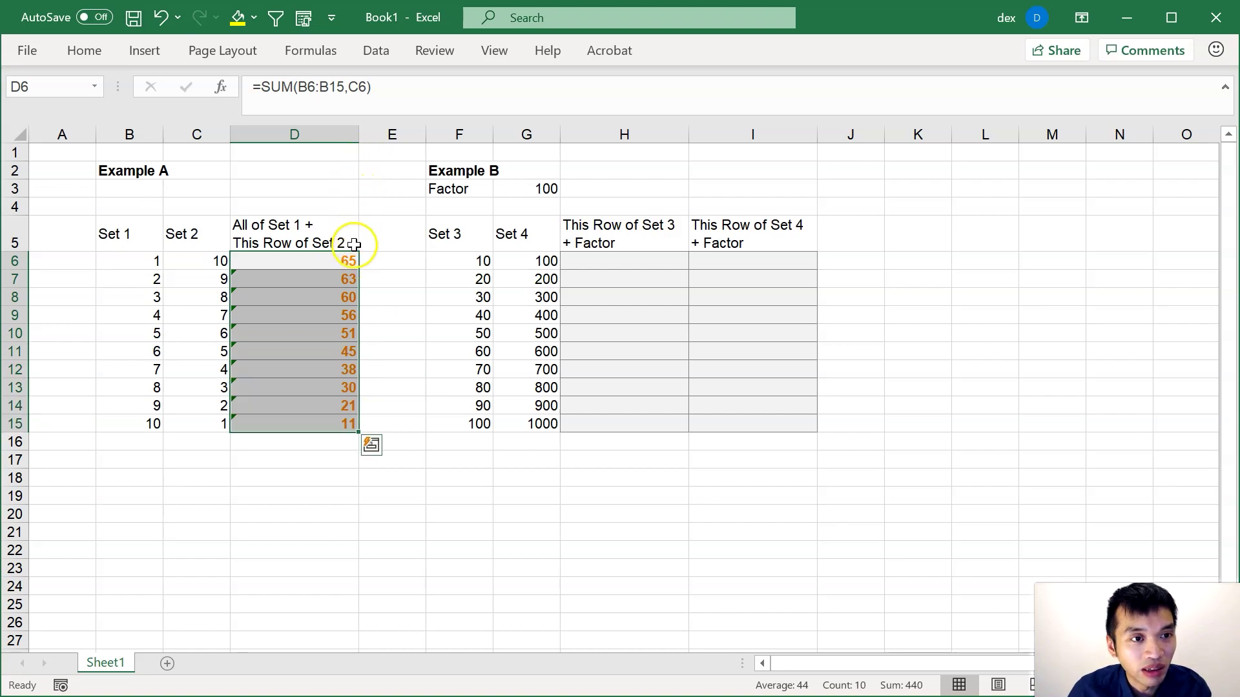
Step: Open D7's formula to see its Set 1 range shifted to B7:B16
click(337, 275)
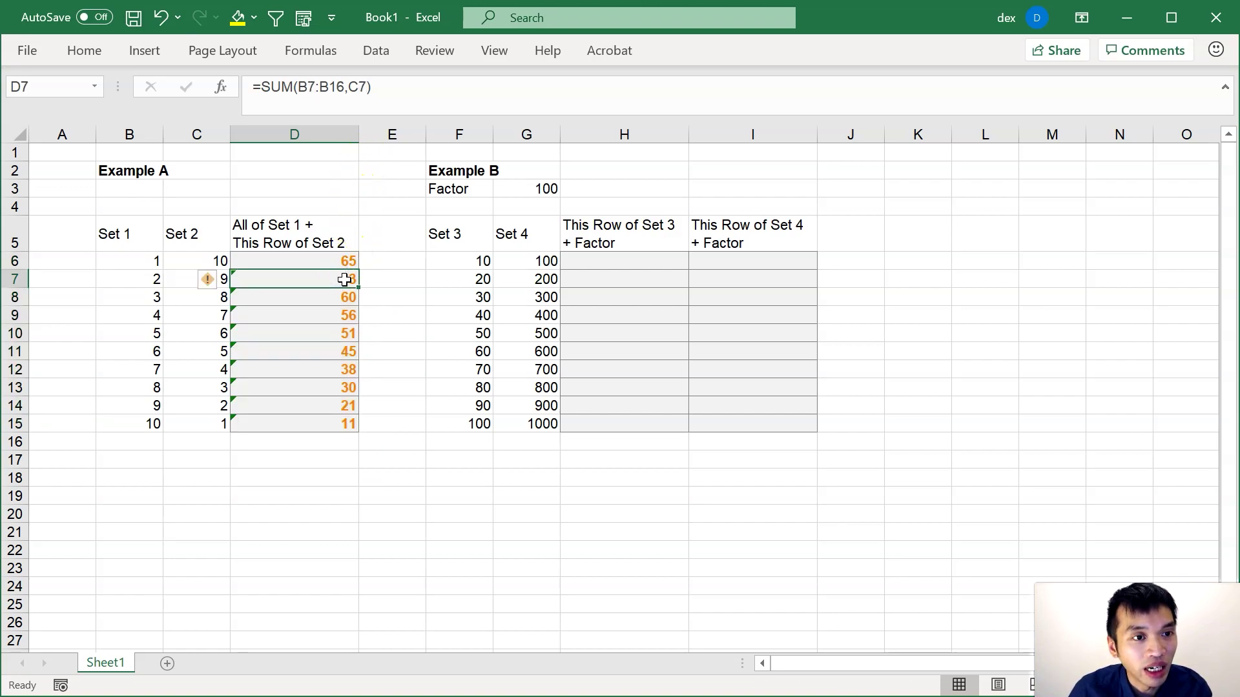
double_click(344, 279)
click(355, 279)
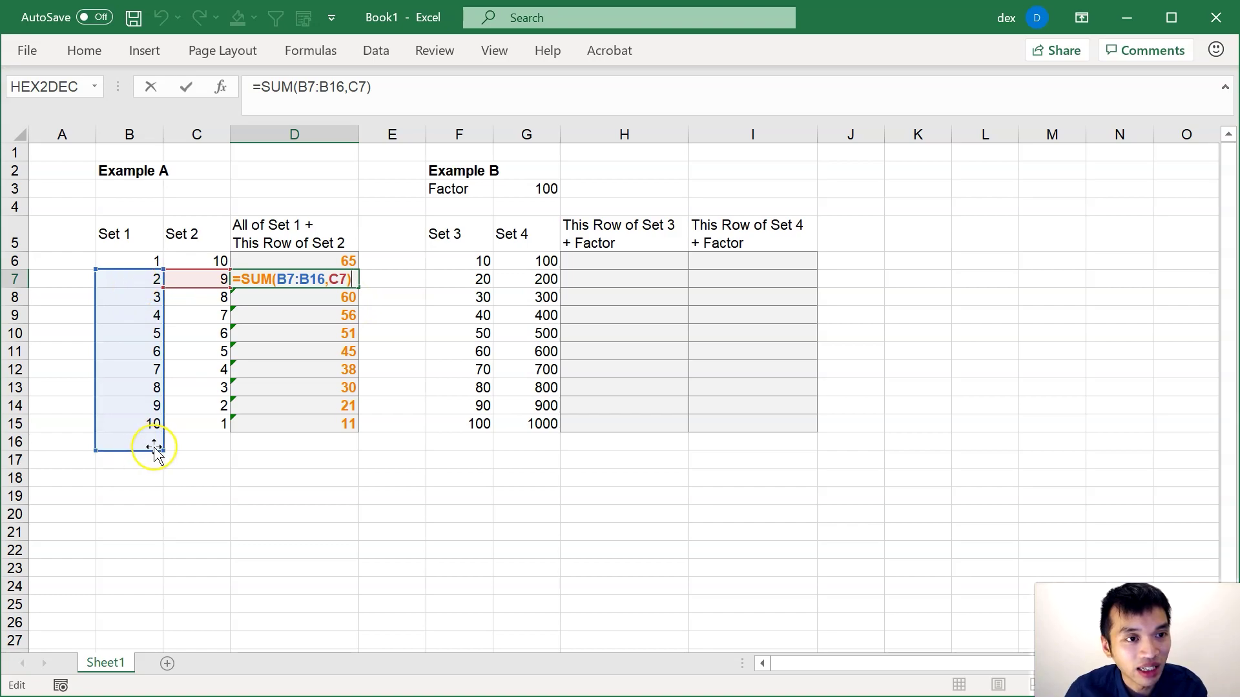
Step: Undo the fill, change D6 to =SUM(B$6:B$15,C6), and refill to D15 (65 to 56)
key(Escape)
key(ctrl+z)
key(F2)
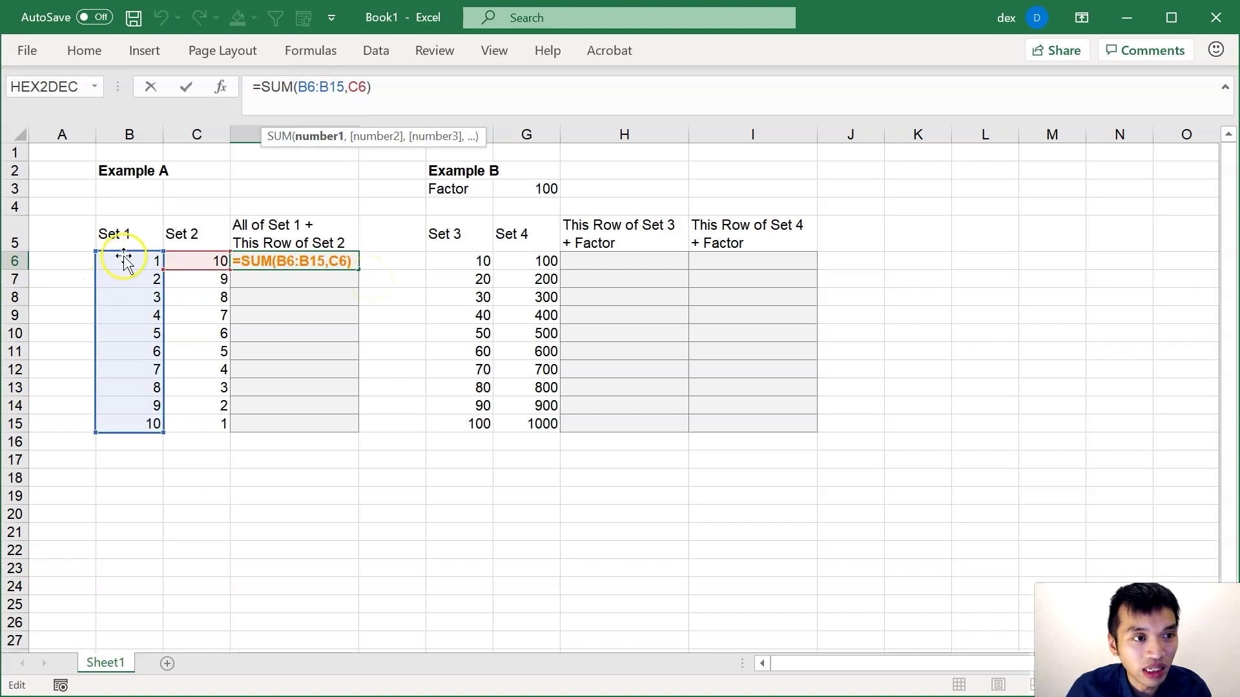
drag(118, 262, 132, 427)
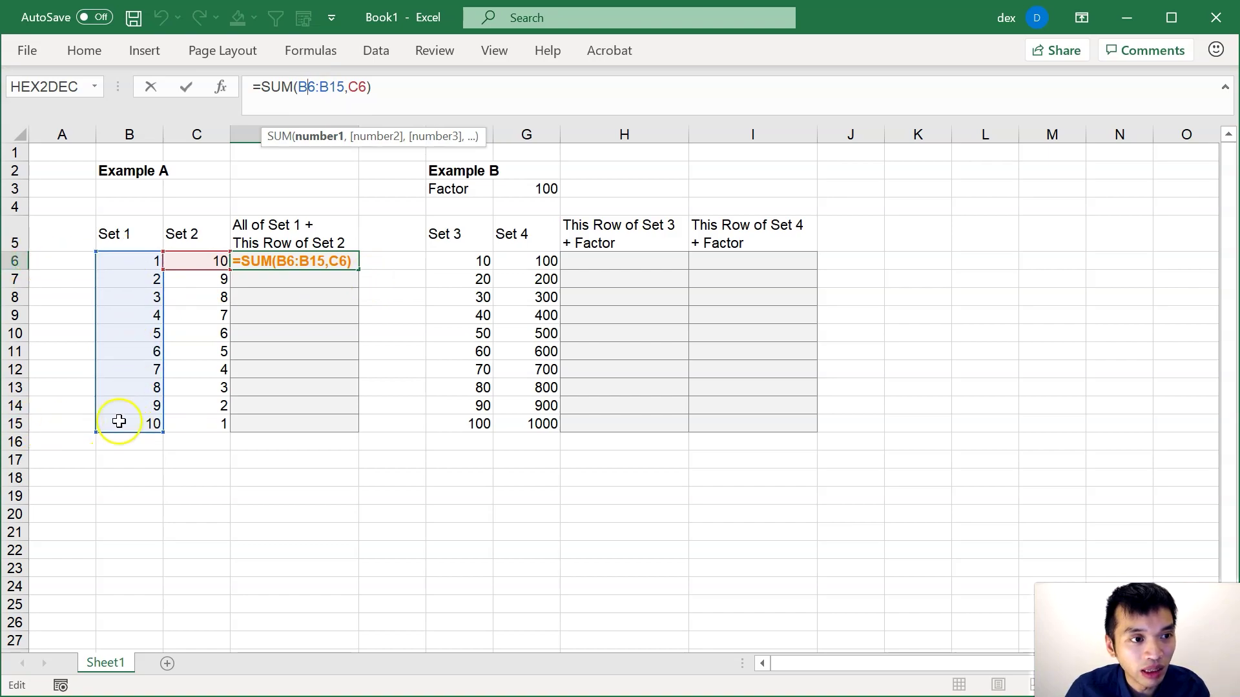
text($)
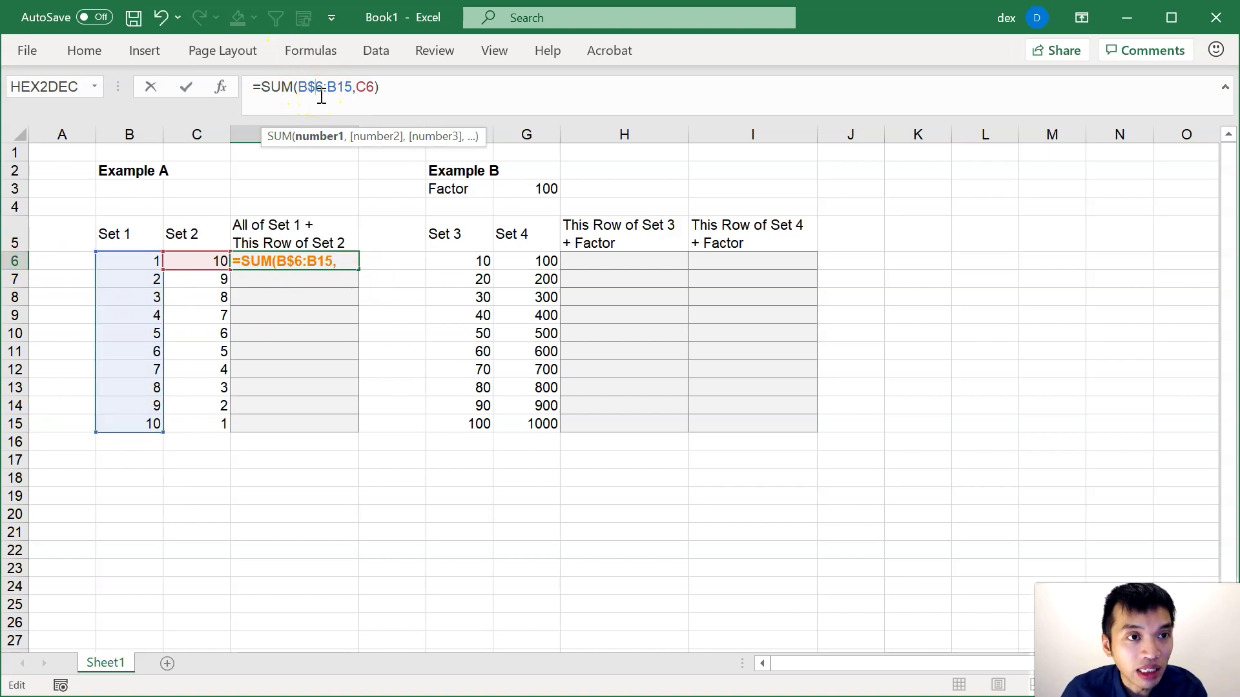
click(338, 92)
text($)
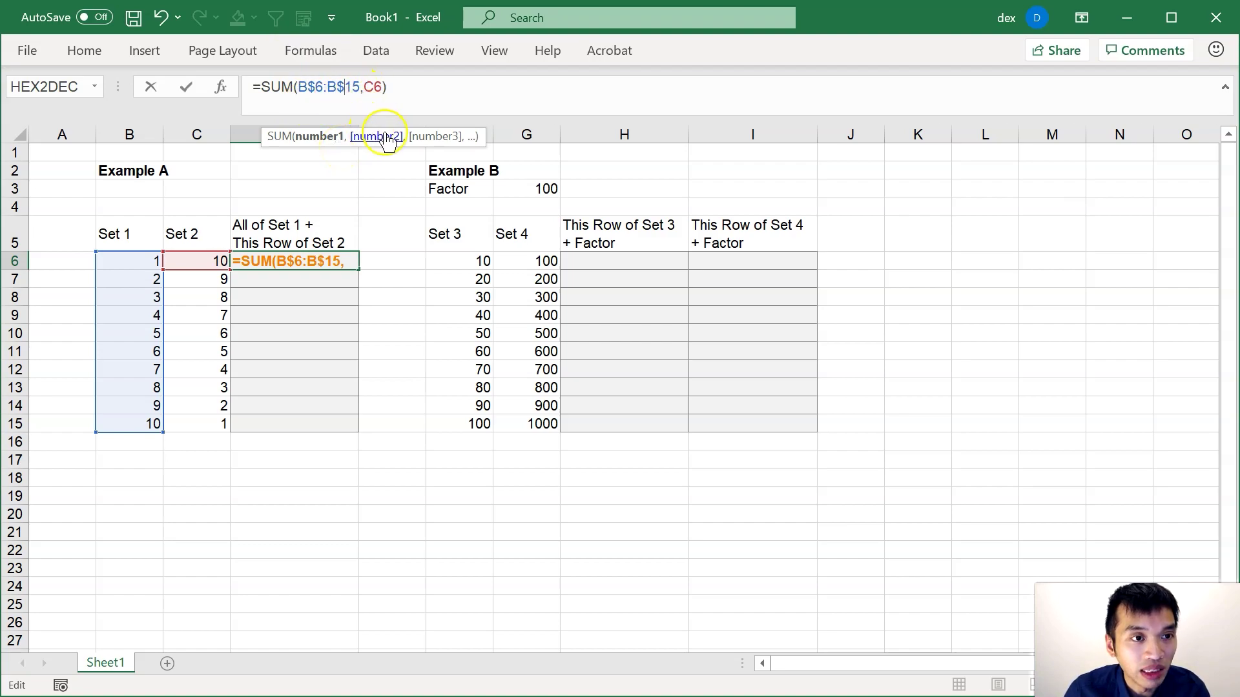
key(Return)
key(Up)
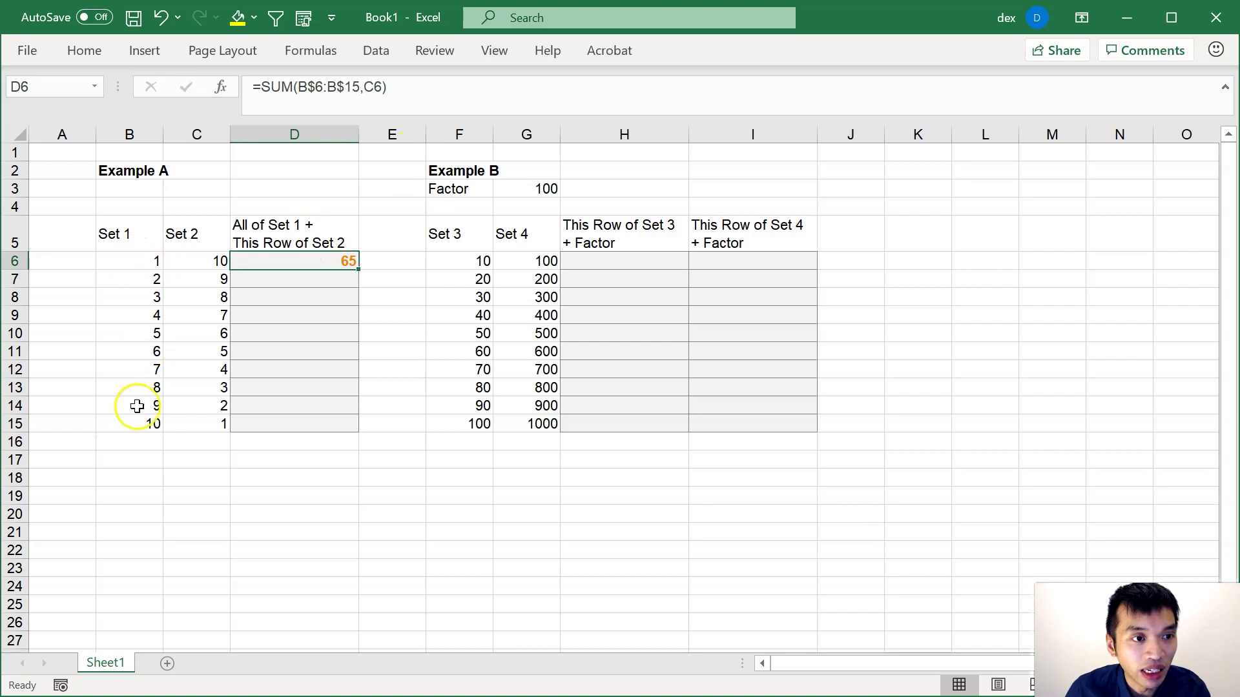
double_click(359, 270)
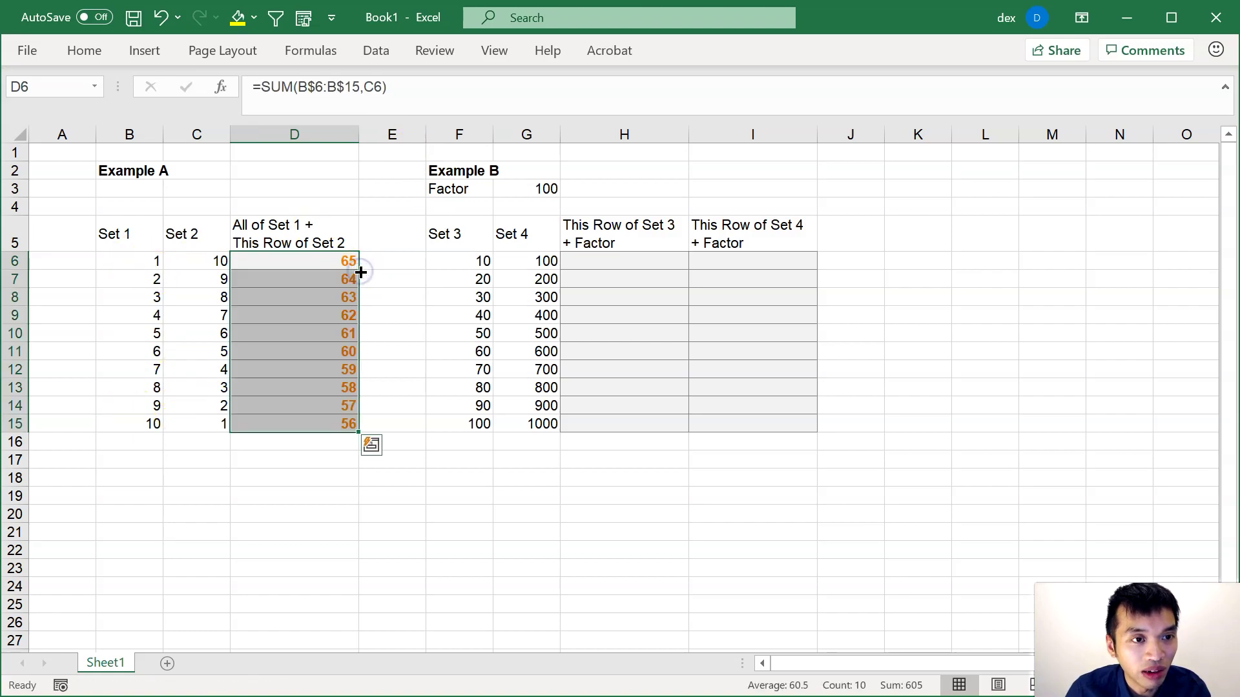
double_click(306, 279)
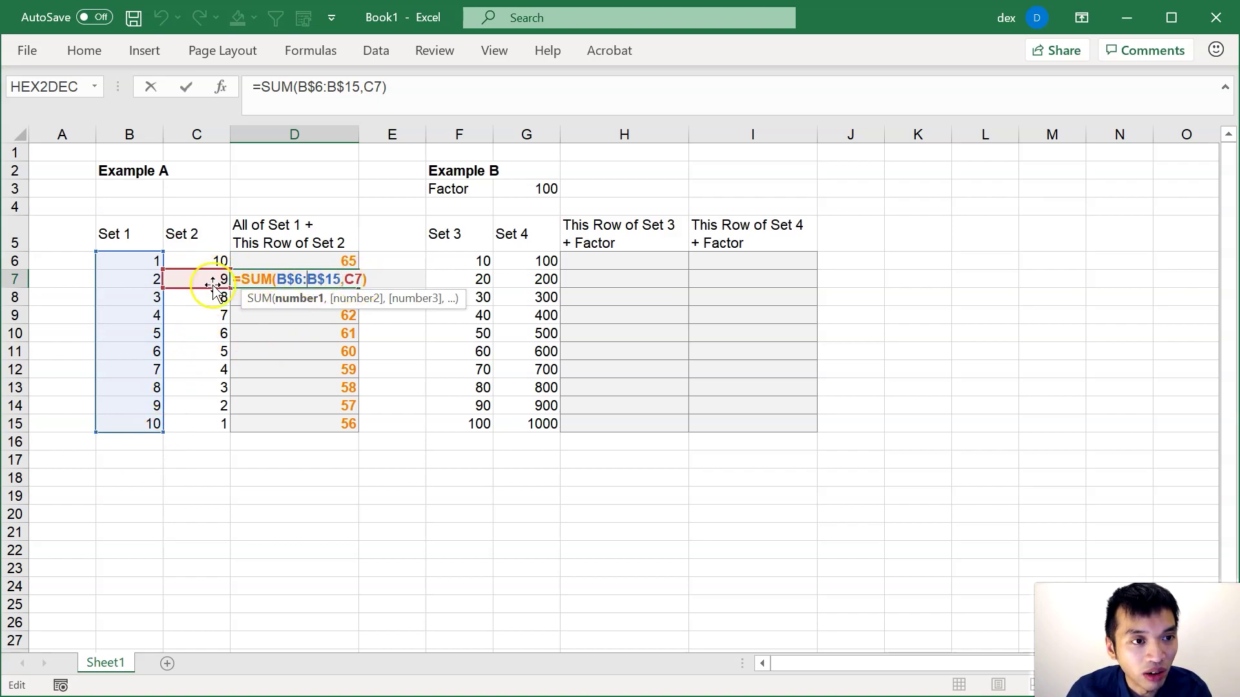
double_click(308, 423)
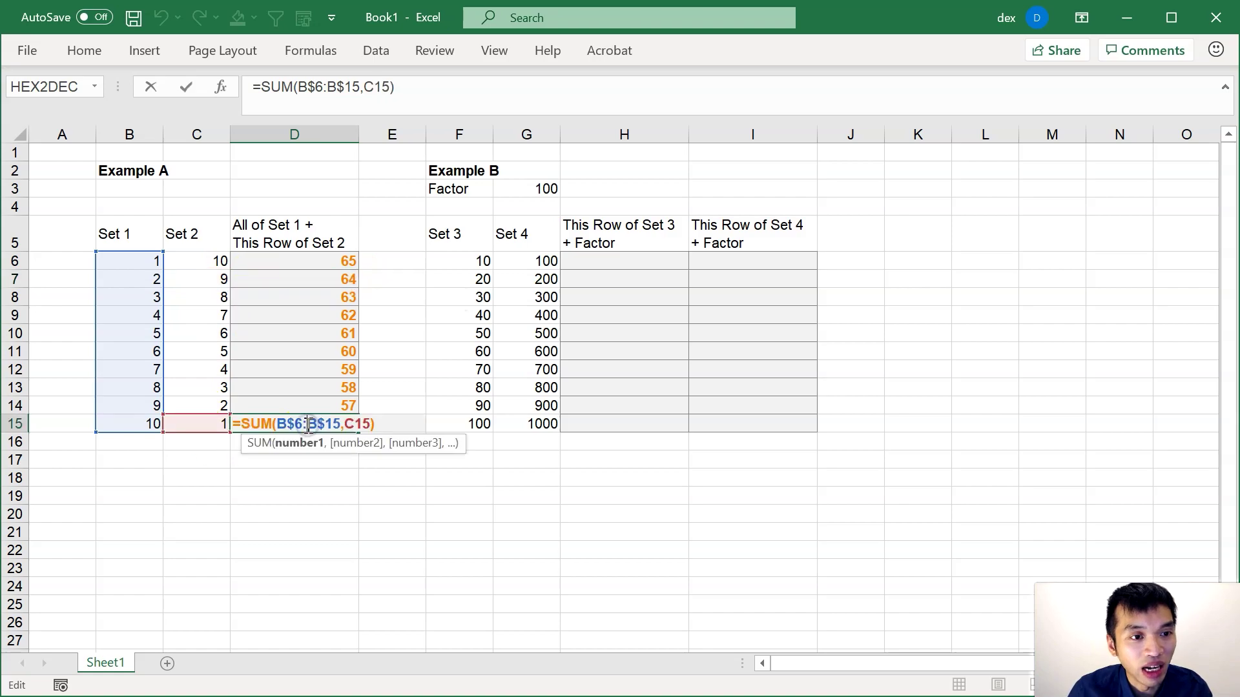
click(392, 424)
key(Escape)
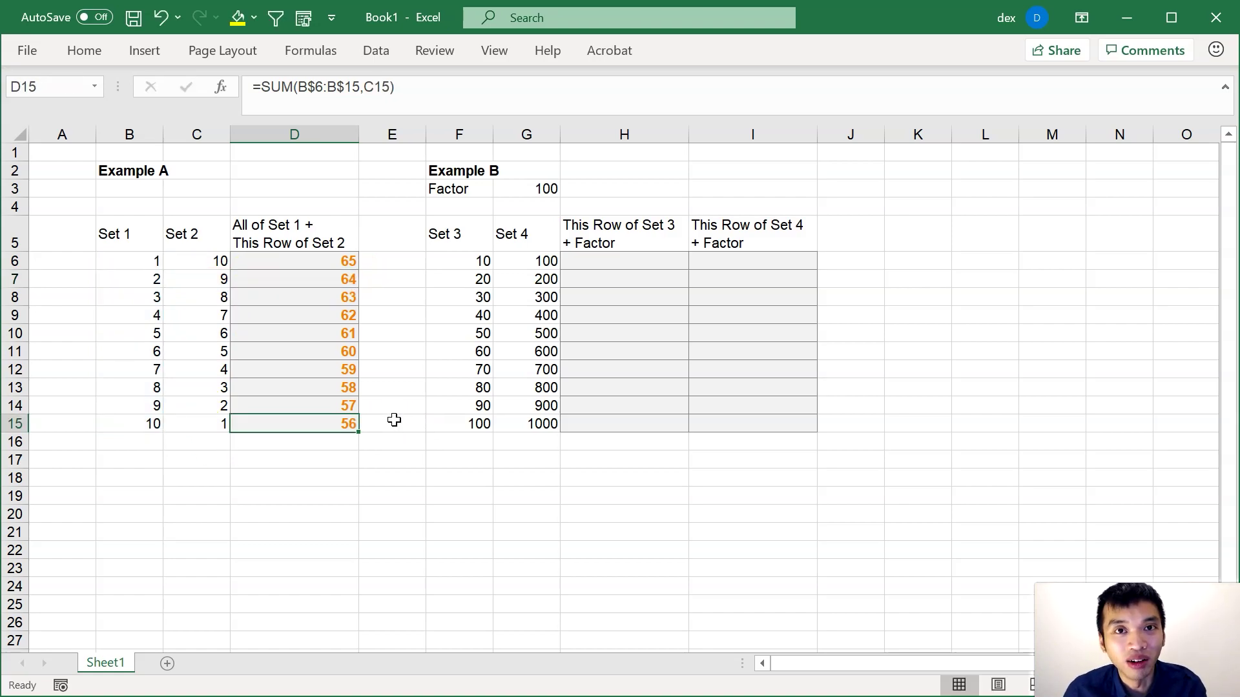
click(630, 267)
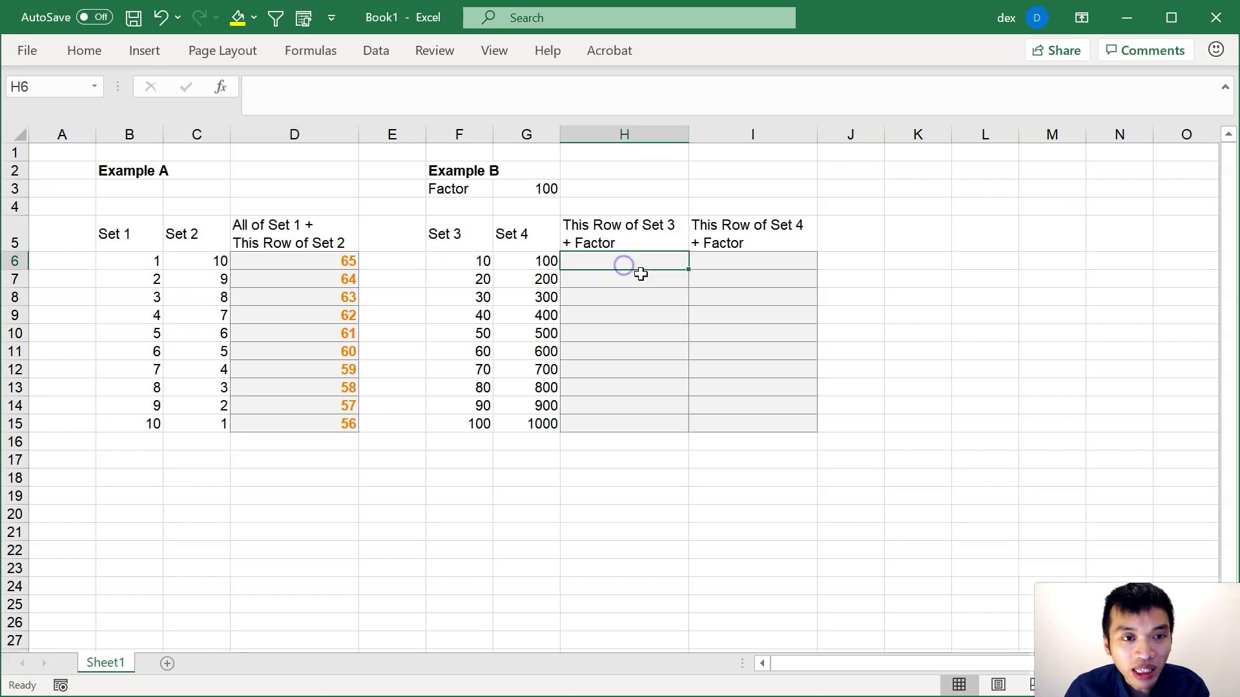
click(451, 234)
click(532, 235)
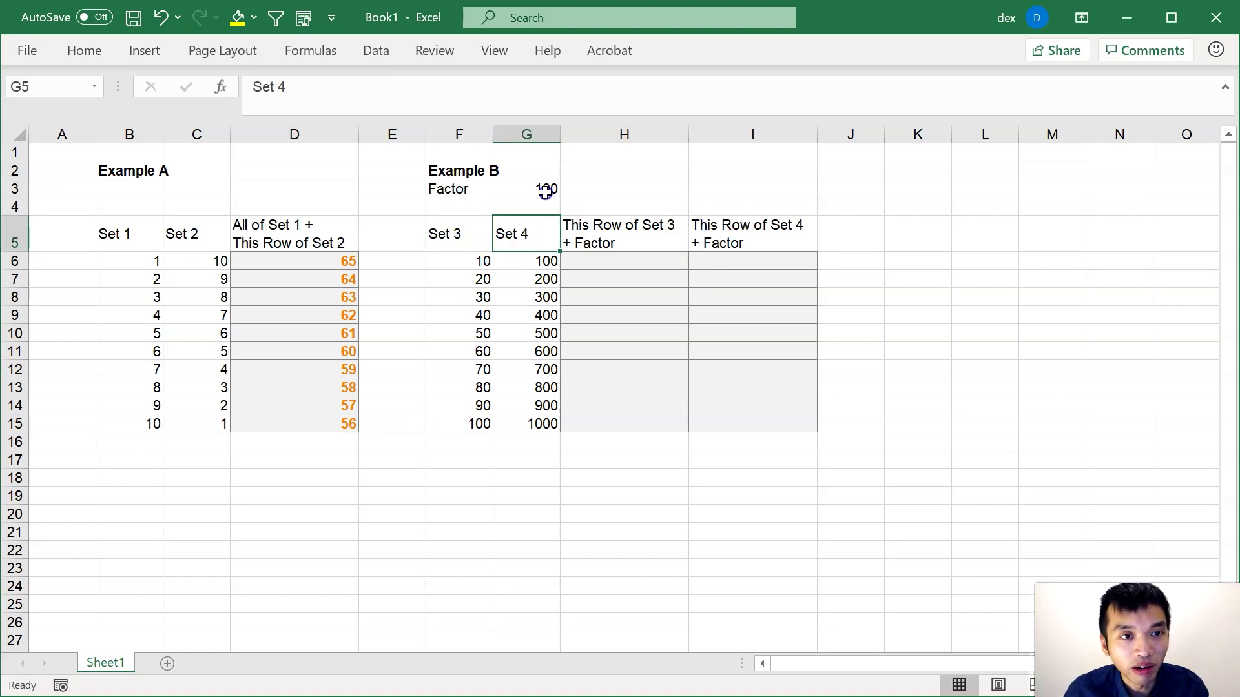
click(546, 192)
click(665, 245)
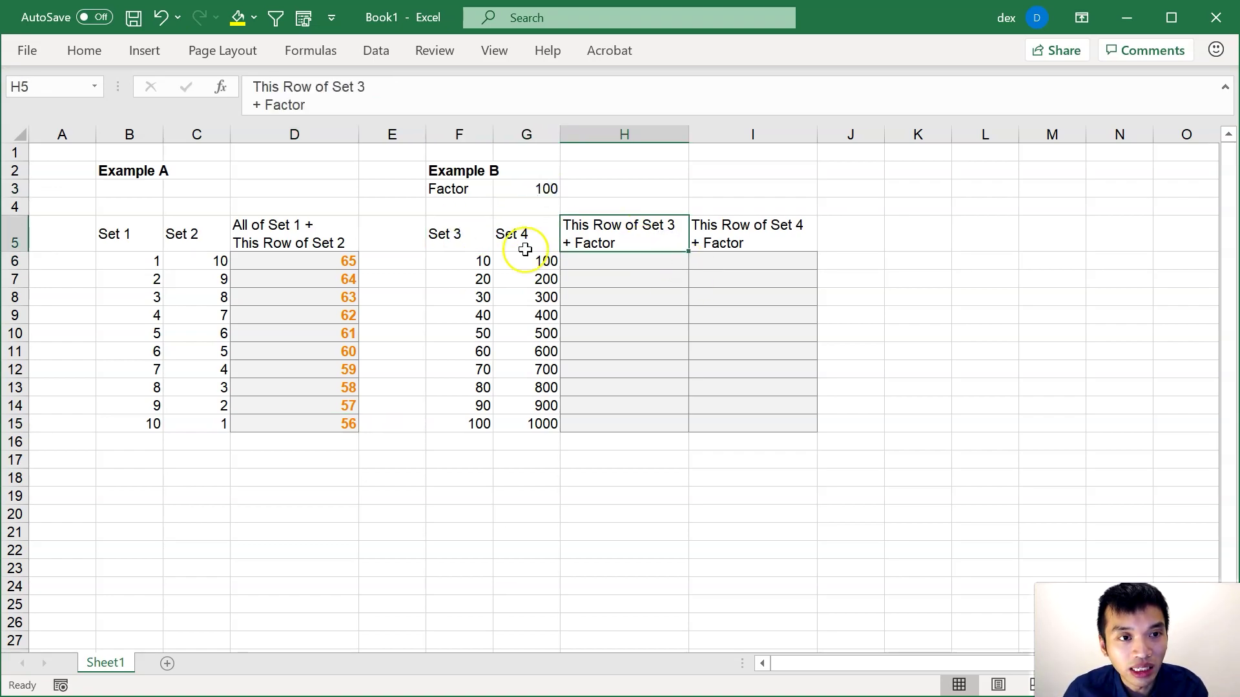
click(469, 261)
click(545, 189)
click(735, 258)
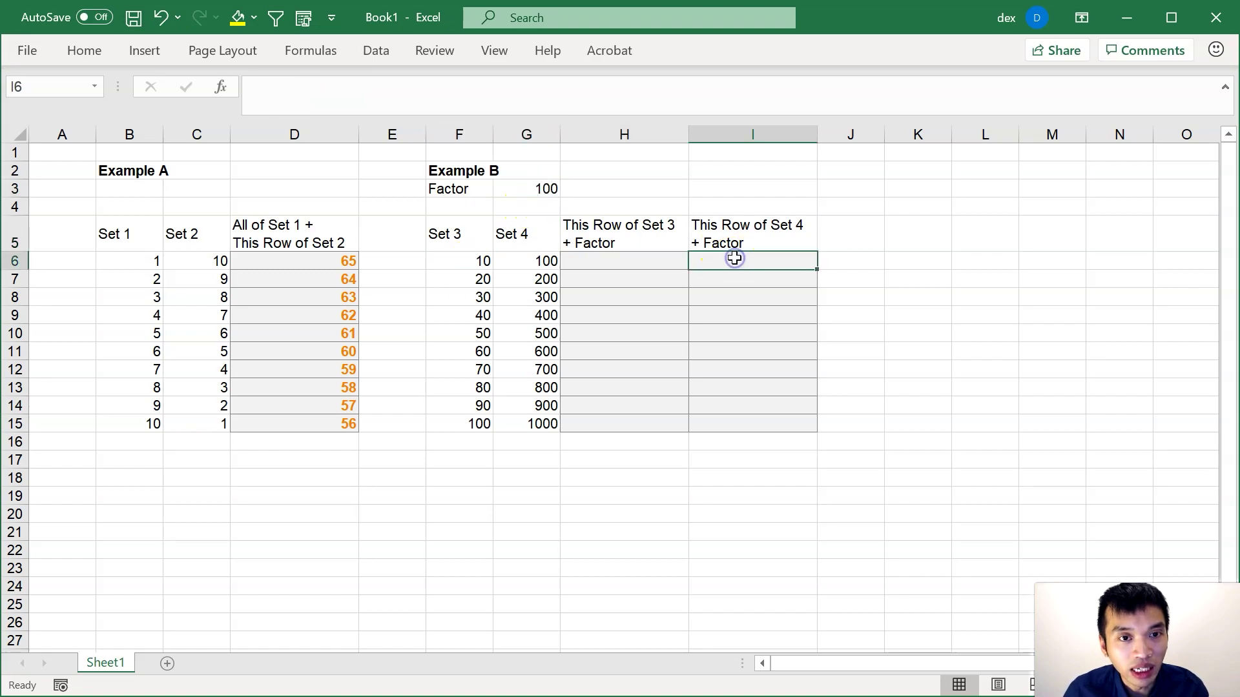
click(499, 255)
click(542, 192)
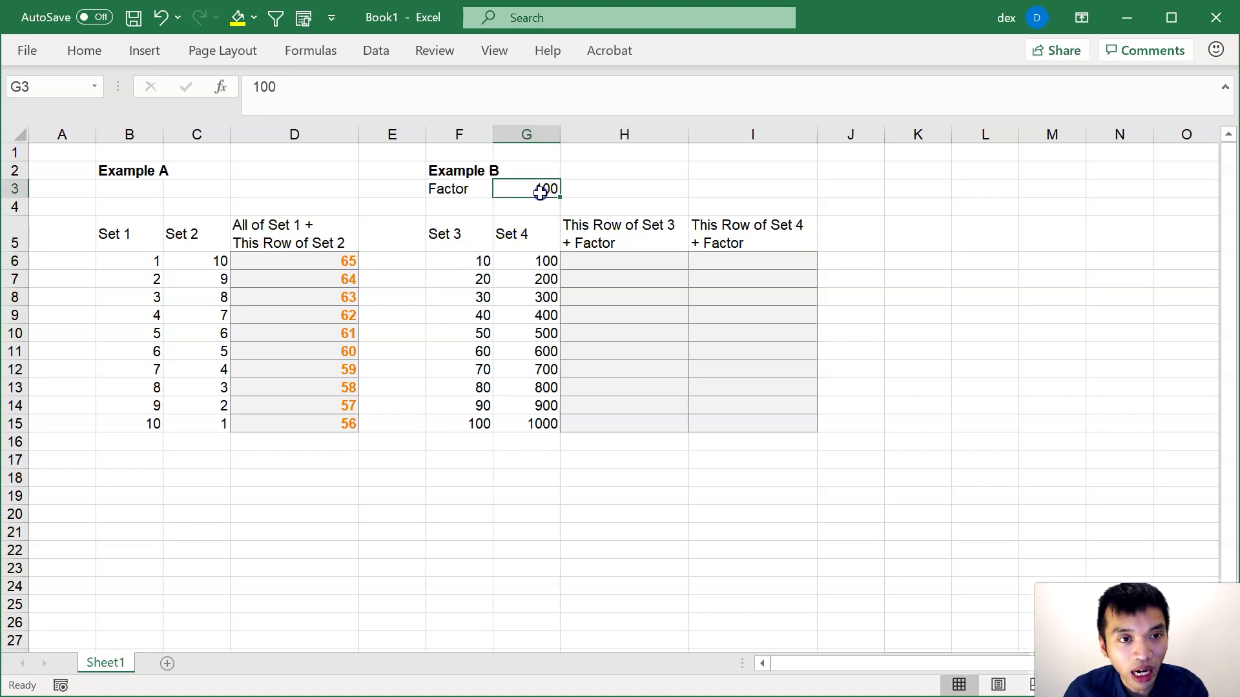
click(618, 256)
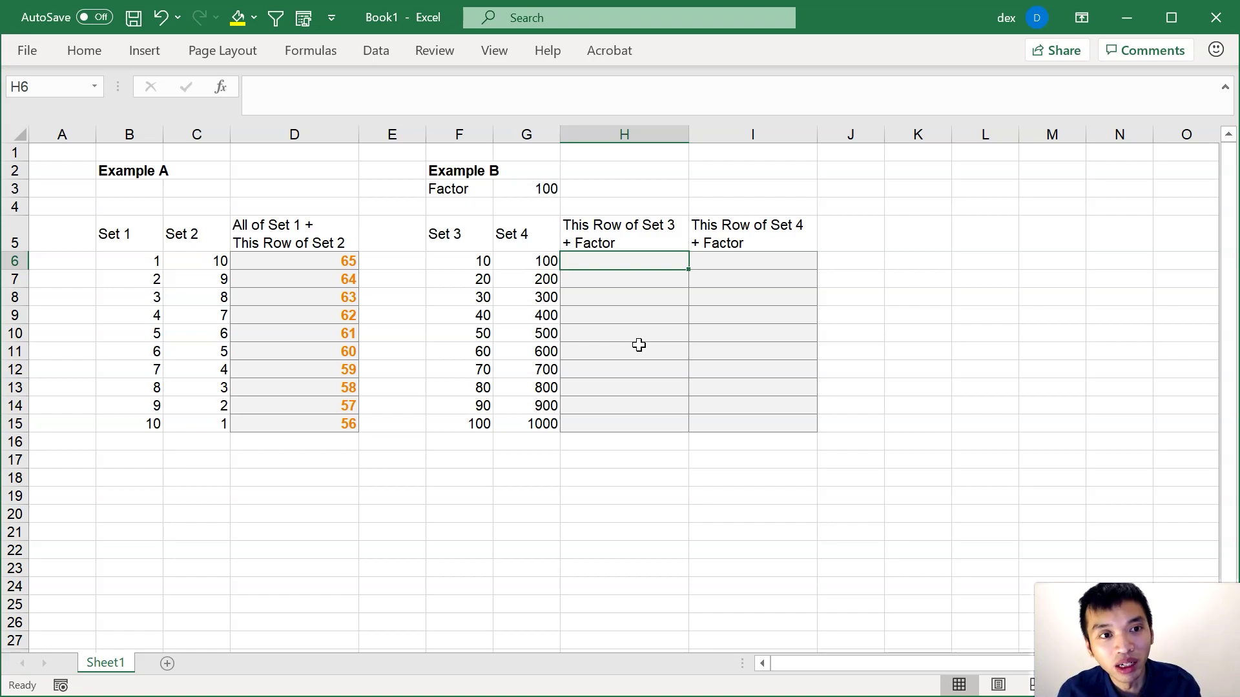
Step: Write =SUM(F6,G3) in H6, adding row 6's Set 3 value to the Factor
text(=SUM()
click(453, 257)
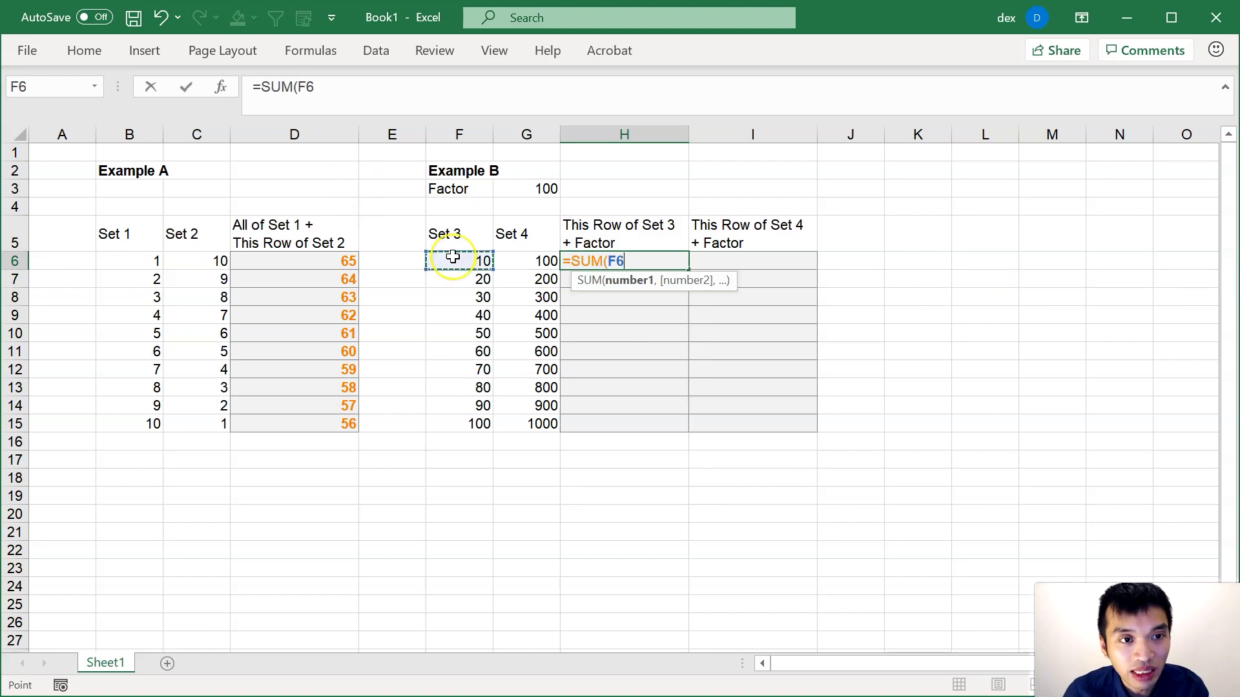
text(,)
click(526, 188)
text())
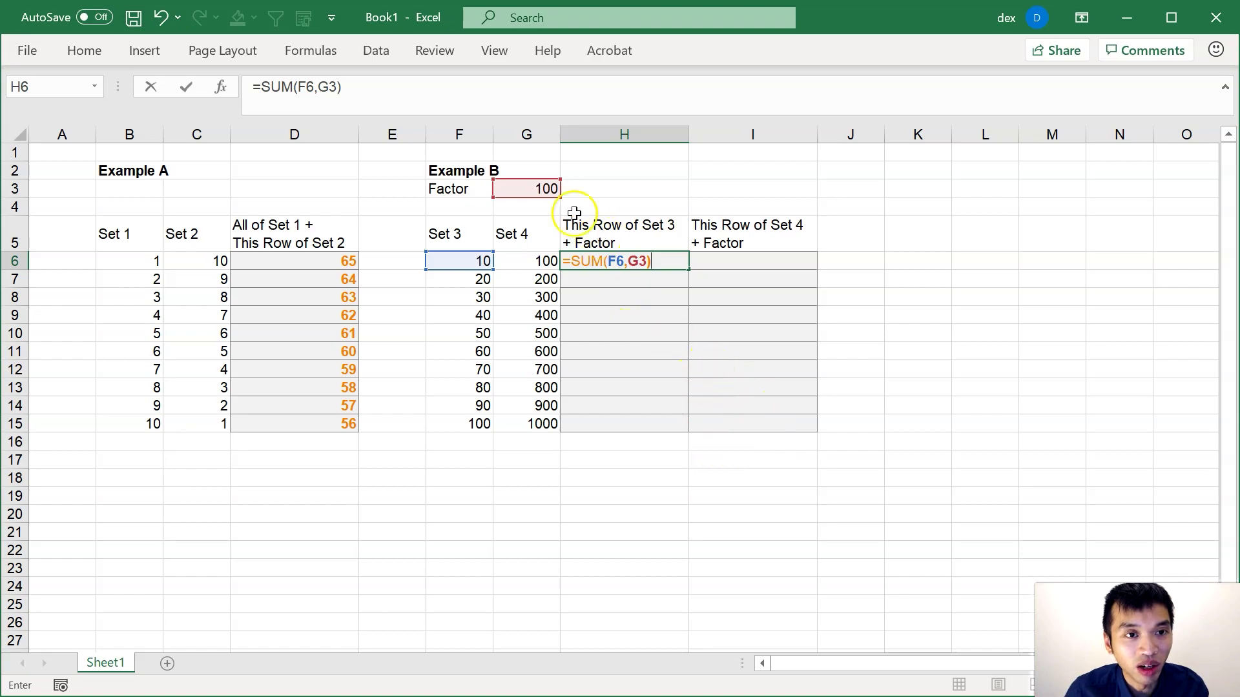
Step: Lock the Factor as $G$3 and enter the formula across H6:I15
click(629, 261)
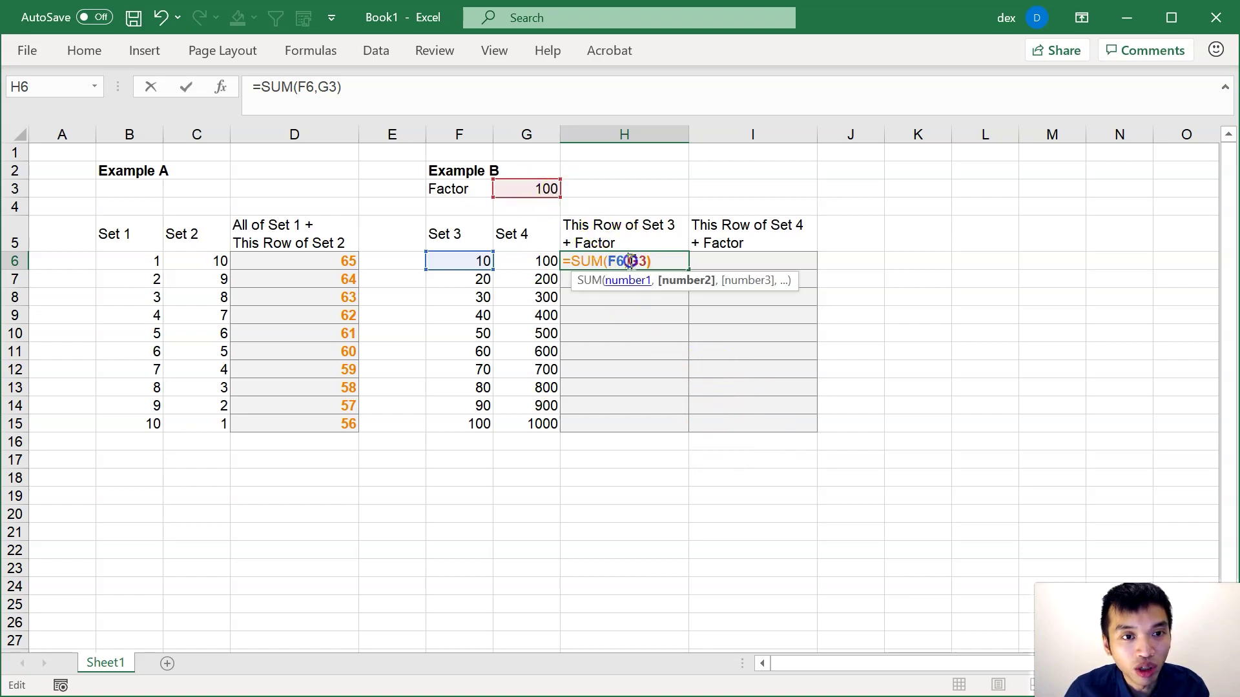
text($)
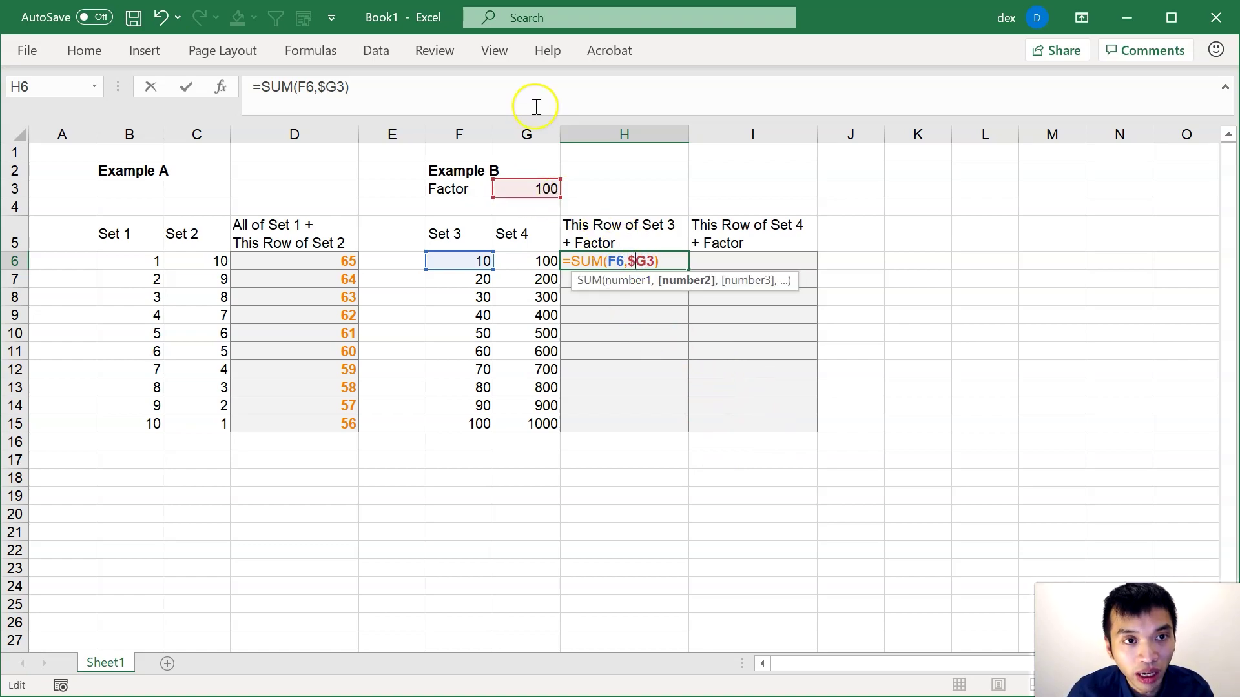
key(Right)
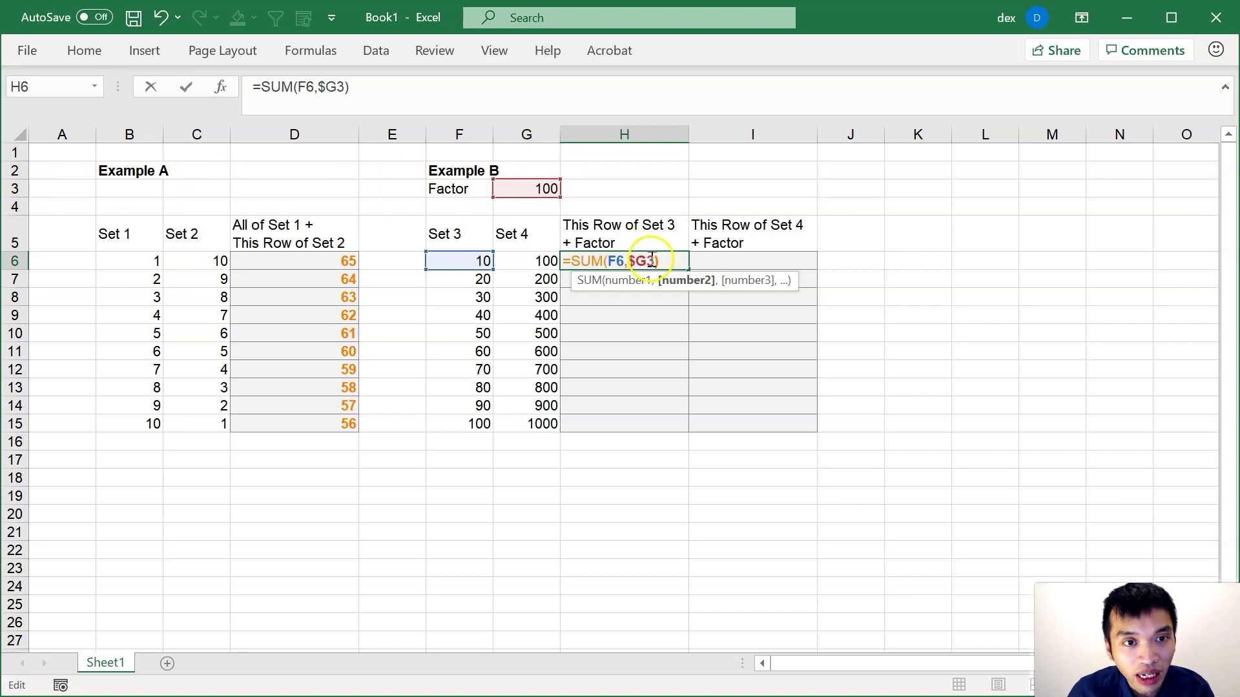
text($)
click(349, 89)
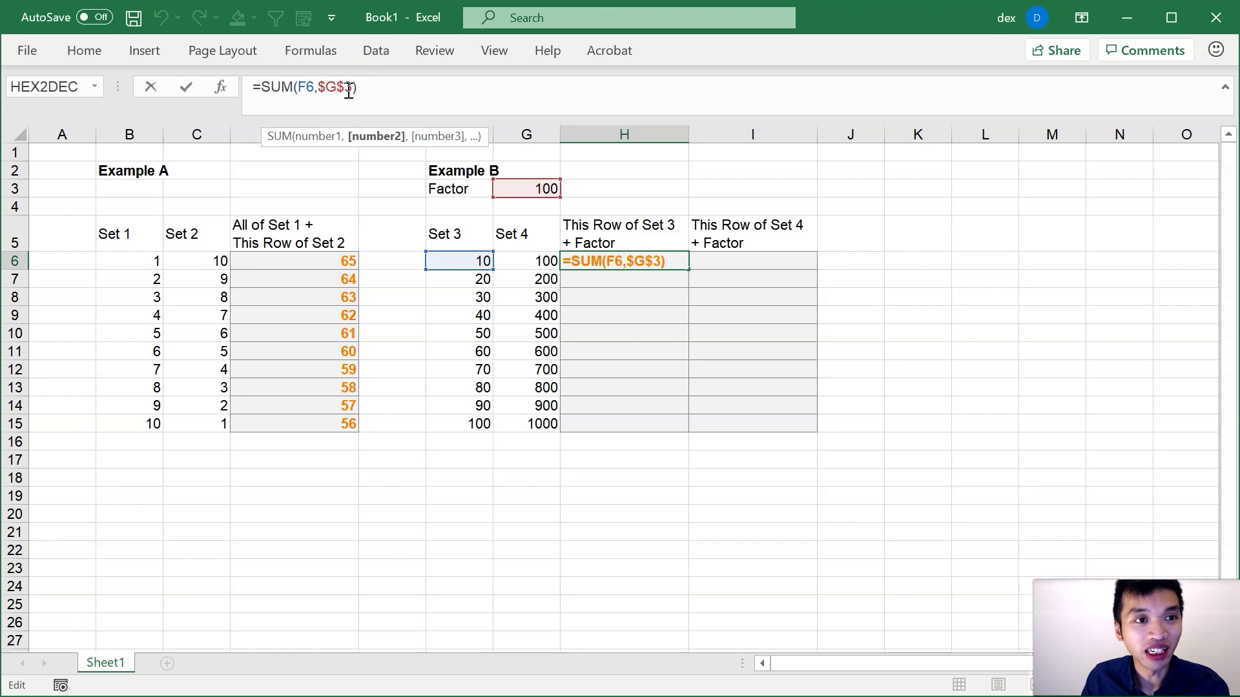
click(367, 91)
key(F4)
key(F4)
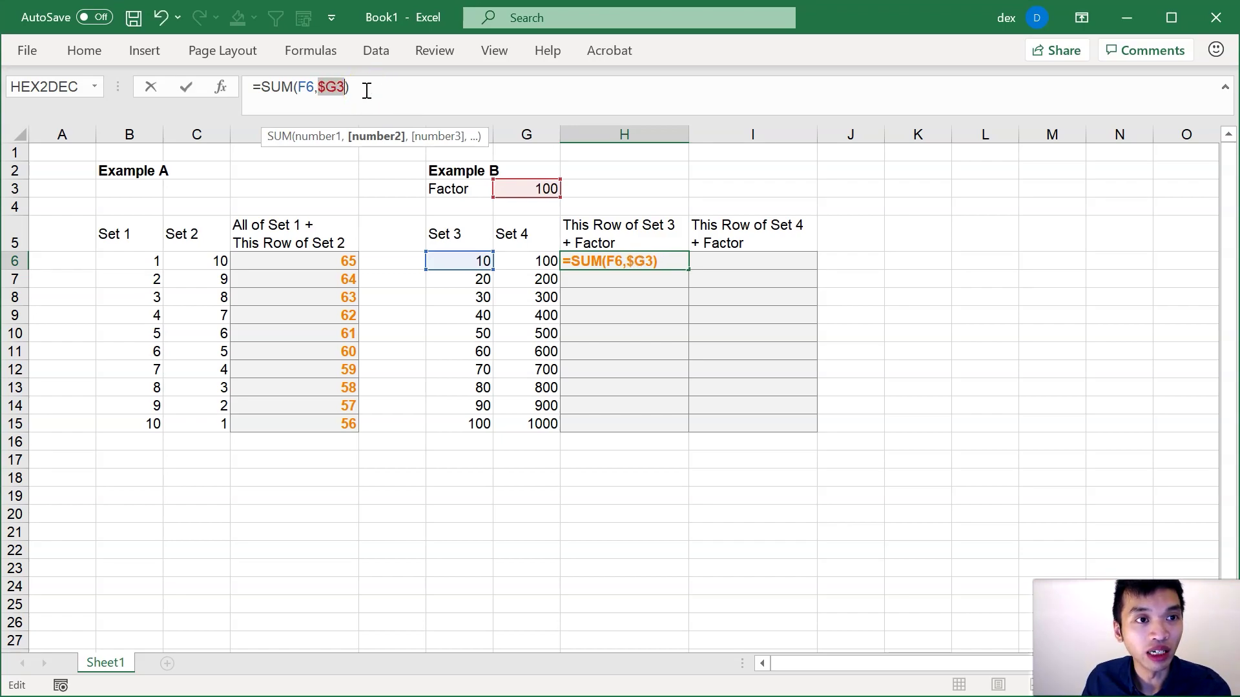
key(F4)
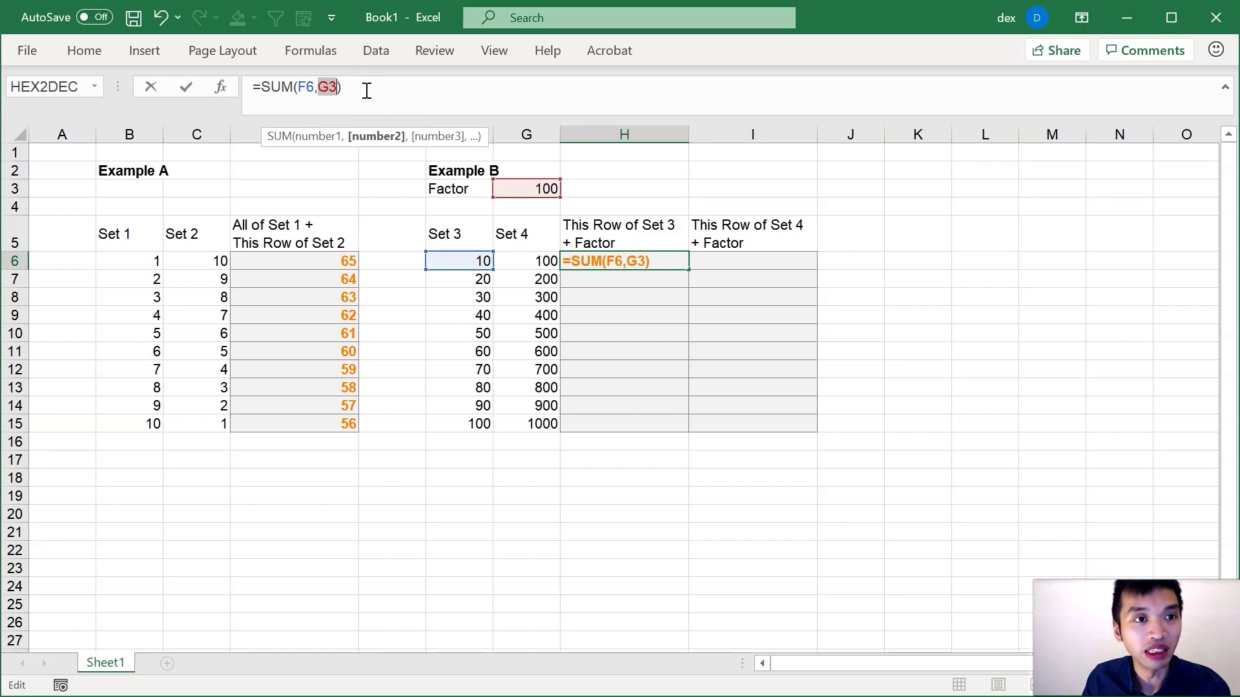
key(F4)
key(F4)
key(F4)
key(F4)
key(F4)
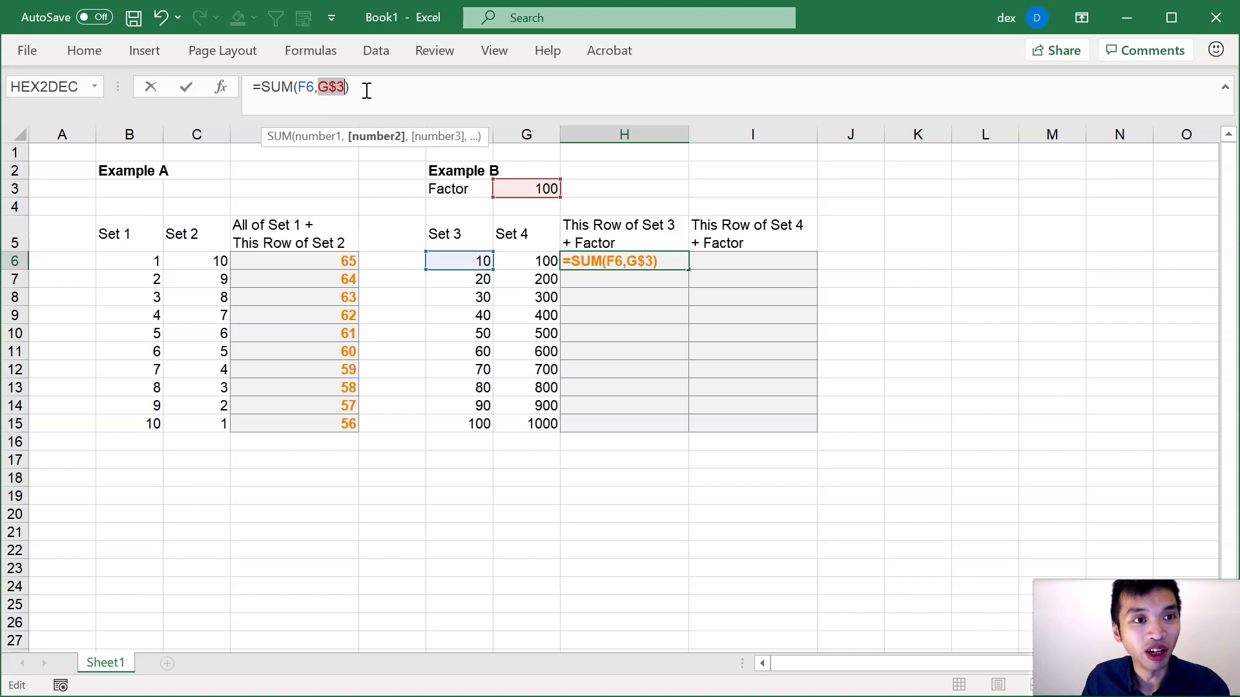
key(F4)
key(ctrl+Return)
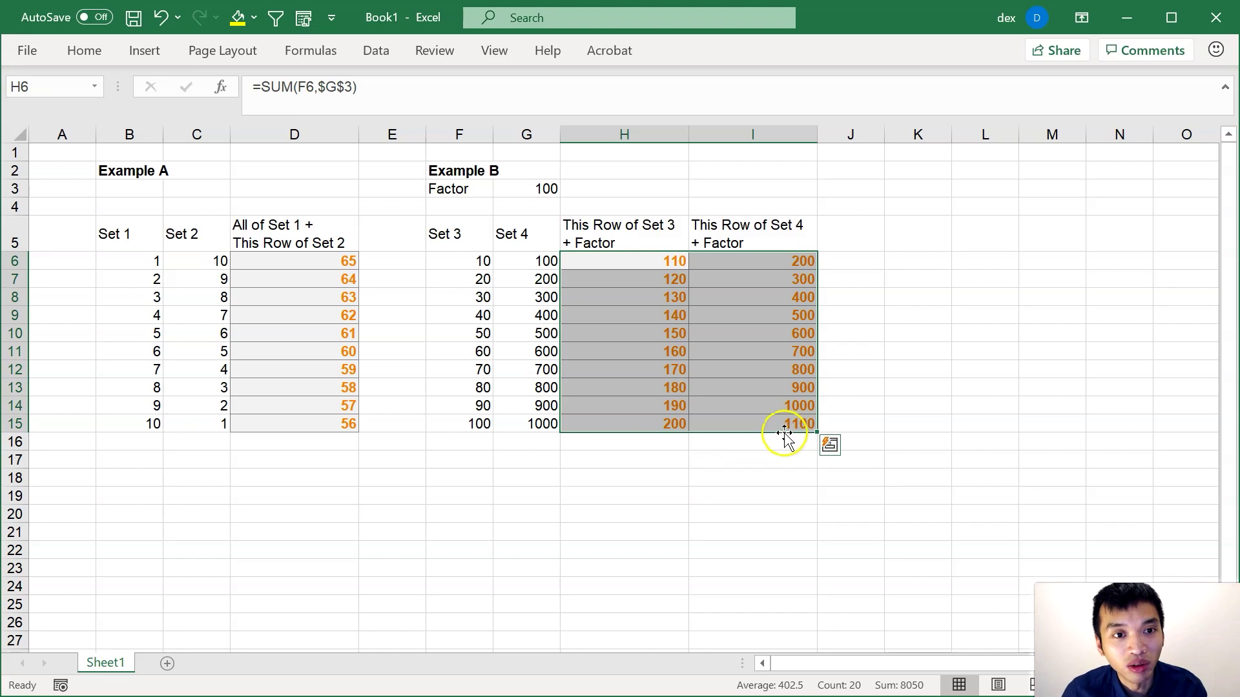
click(791, 424)
double_click(619, 282)
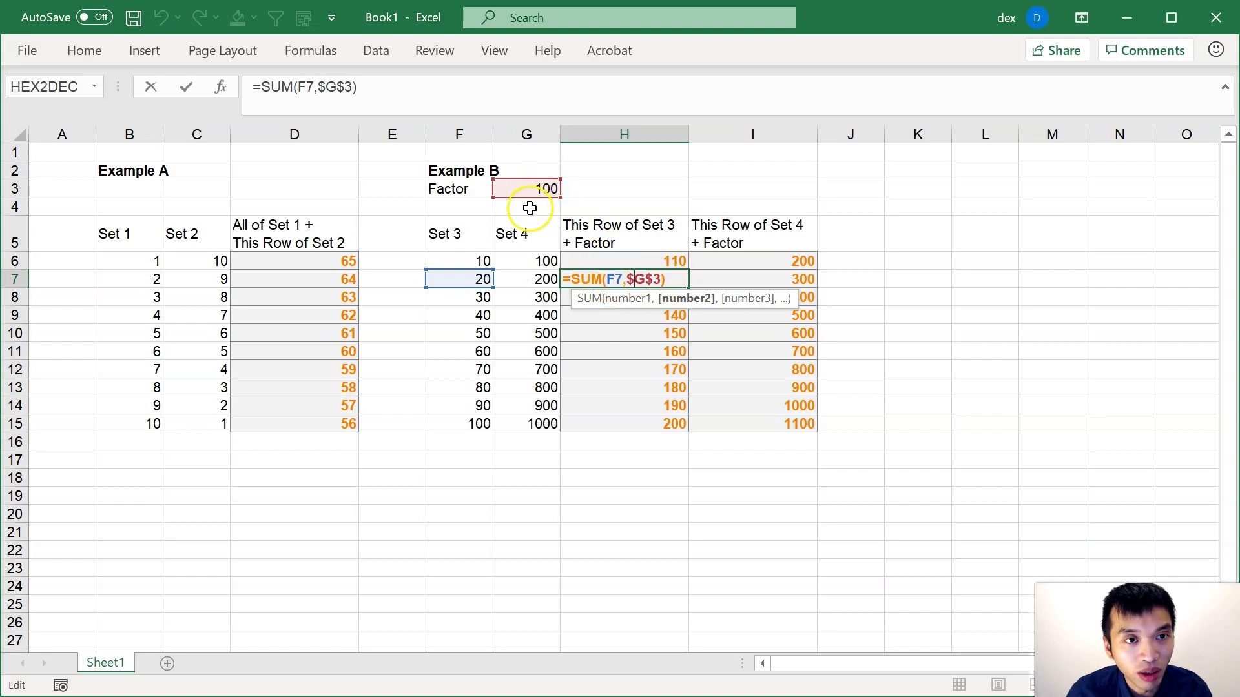
double_click(803, 280)
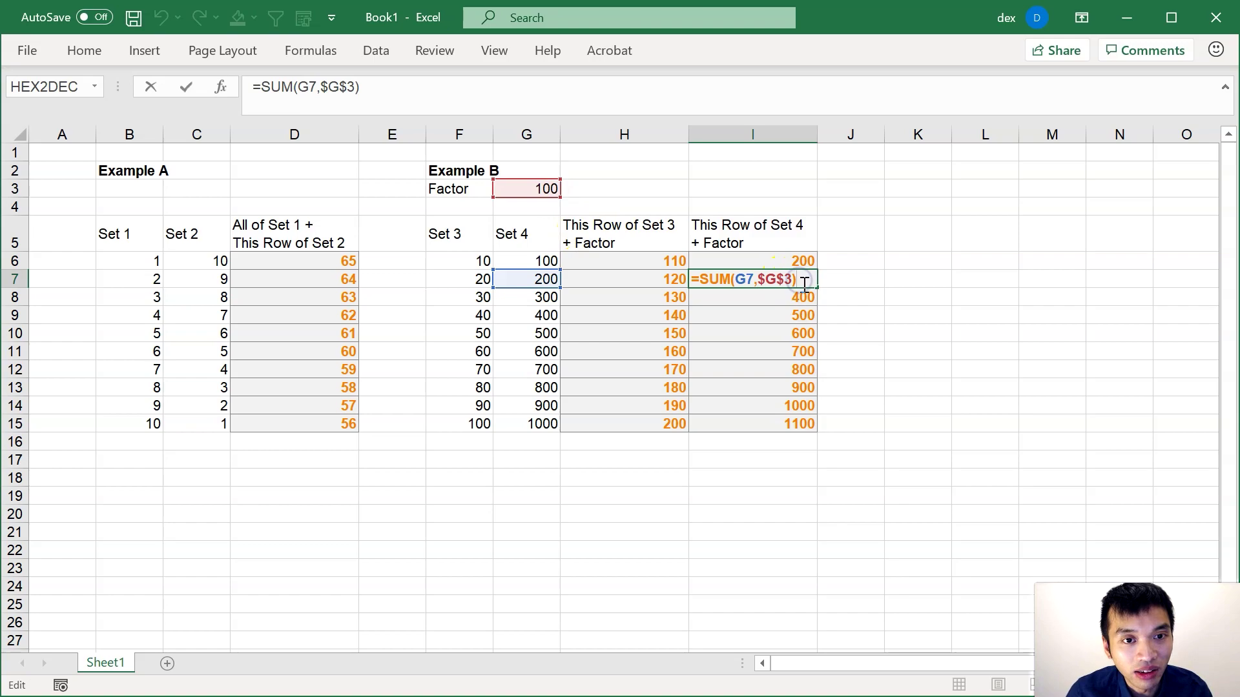
click(742, 283)
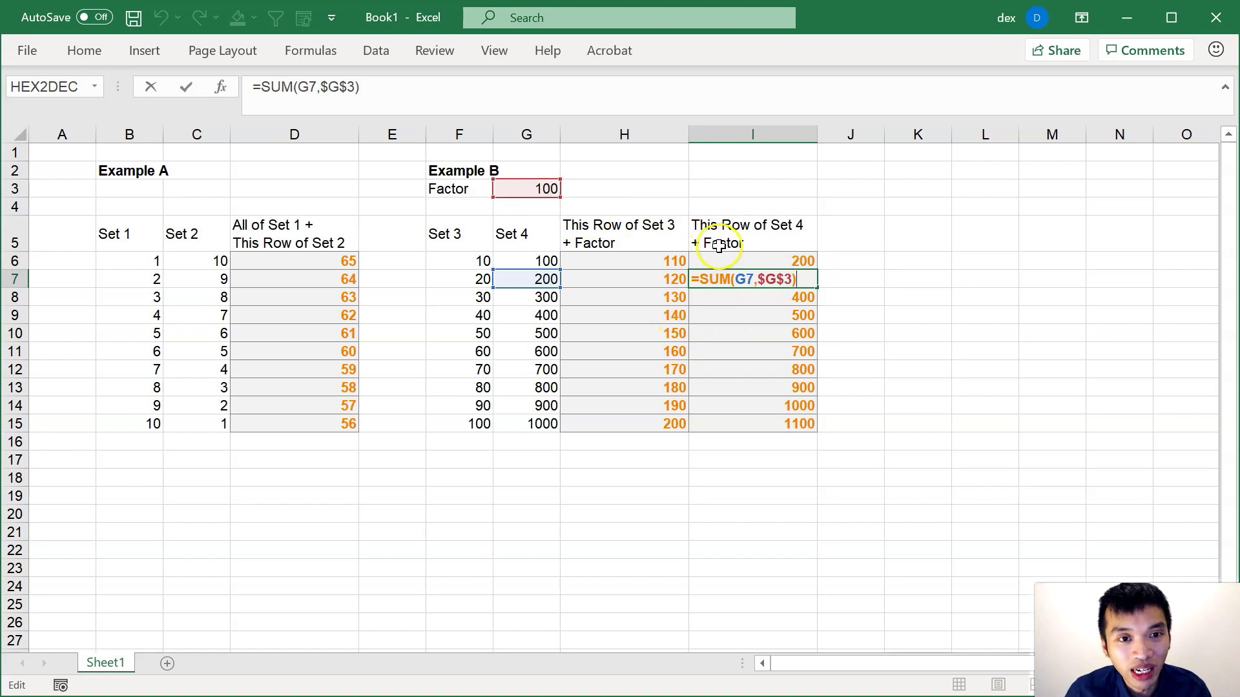
double_click(752, 423)
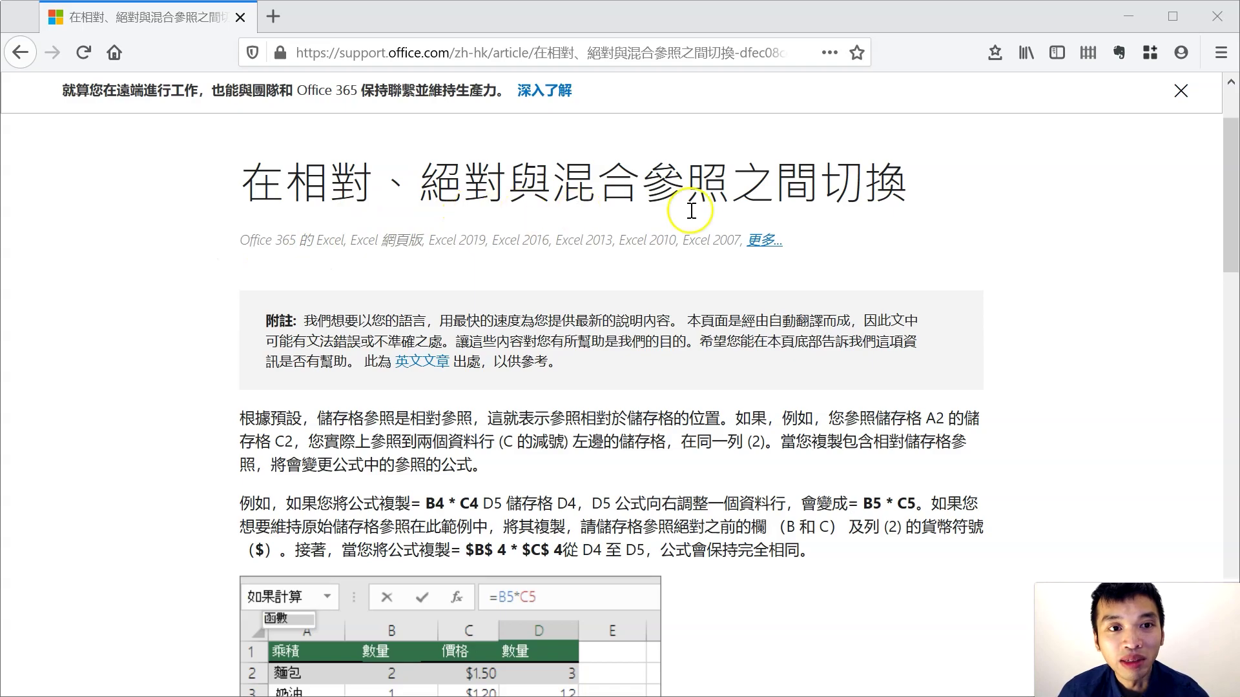
Step: Scroll the support article to its table showing how $A$1, A$1, $A1 and A1 change
scroll(917, 381, down, 12)
scroll(935, 379, down, 3)
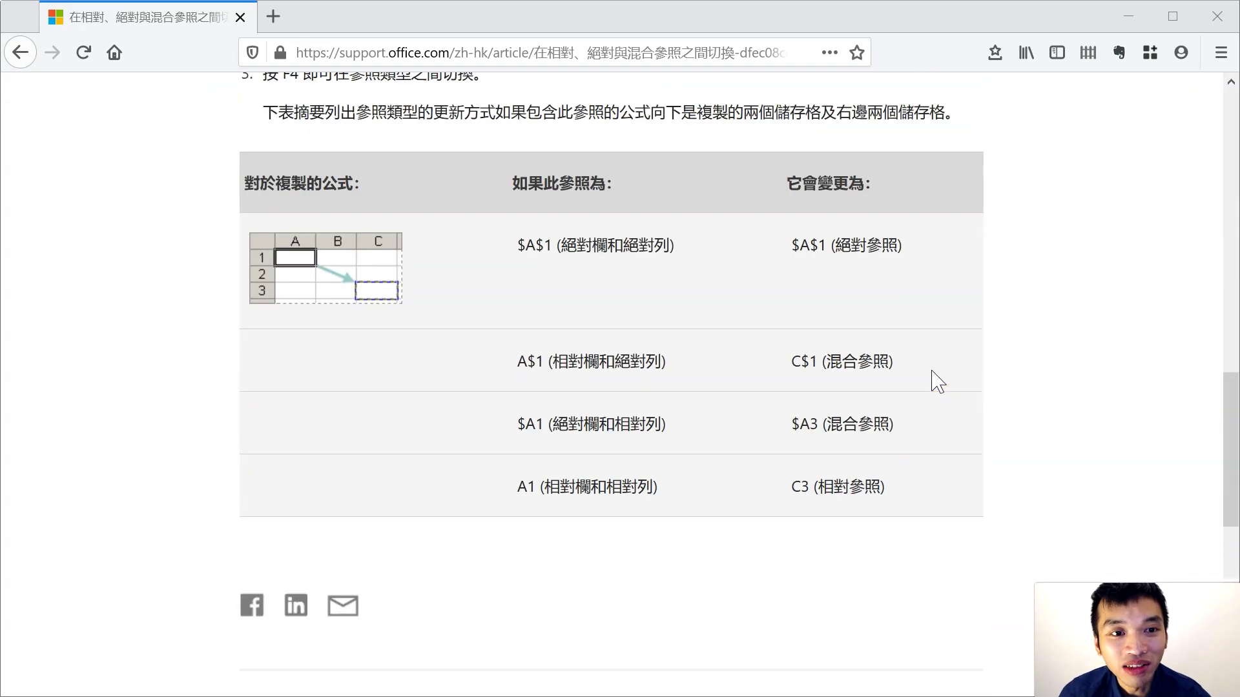